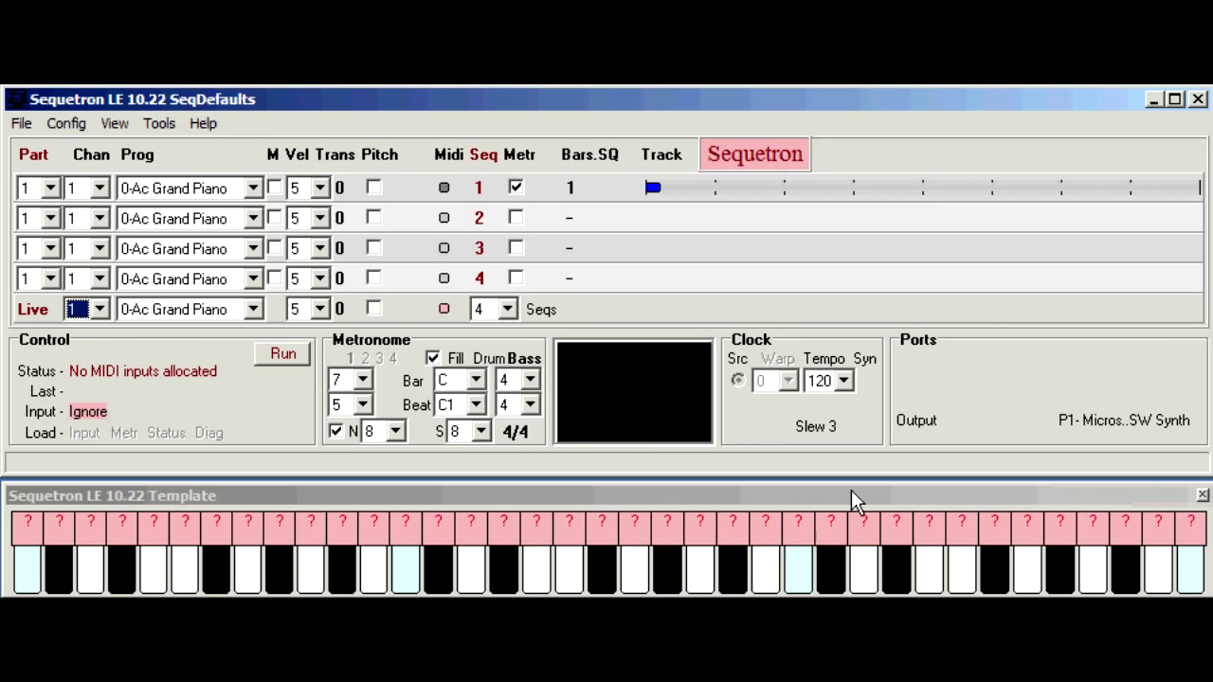
# Step: Run MIDI processing, sweep a run of test notes across the on-screen piano keys, then request Stop
pyautogui.click(784, 502)
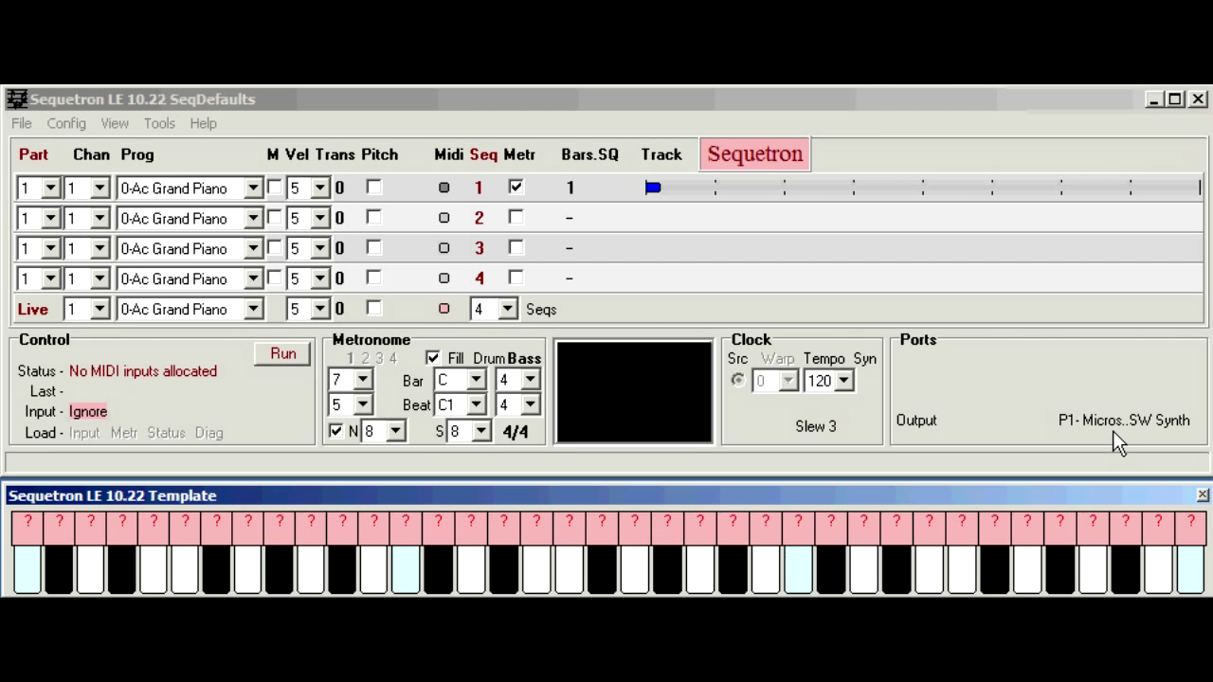
pyautogui.click(285, 353)
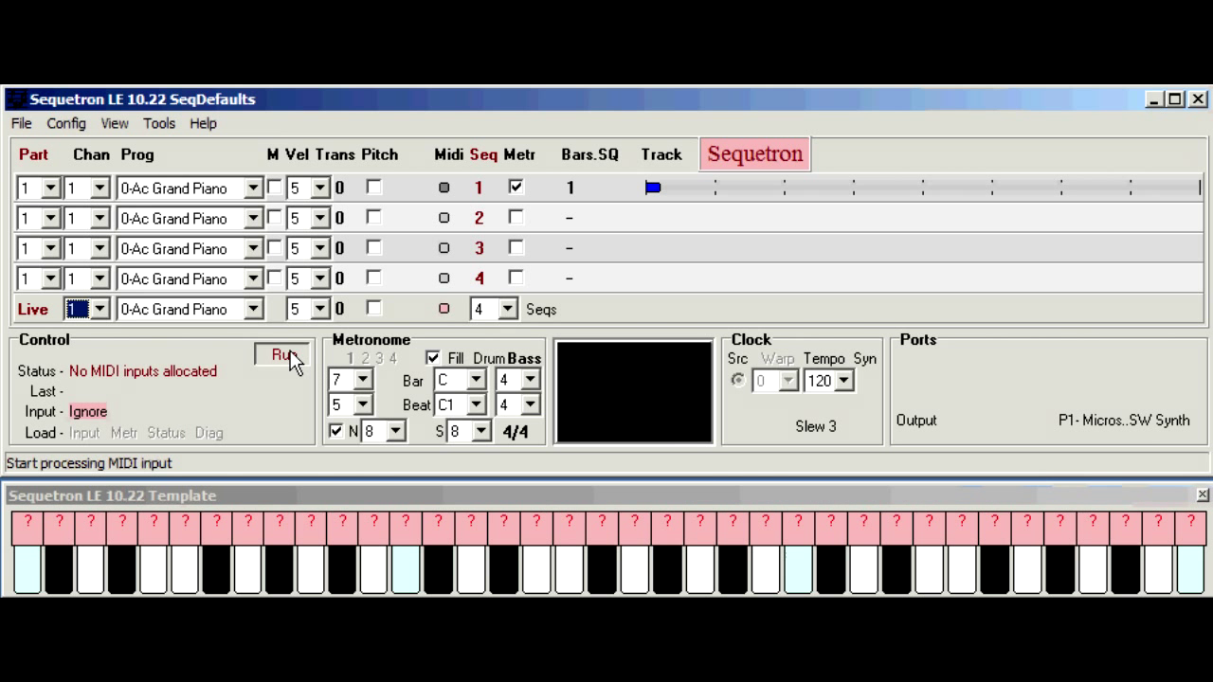
pyautogui.click(379, 561)
pyautogui.moveTo(384, 569); pyautogui.dragTo(772, 569)
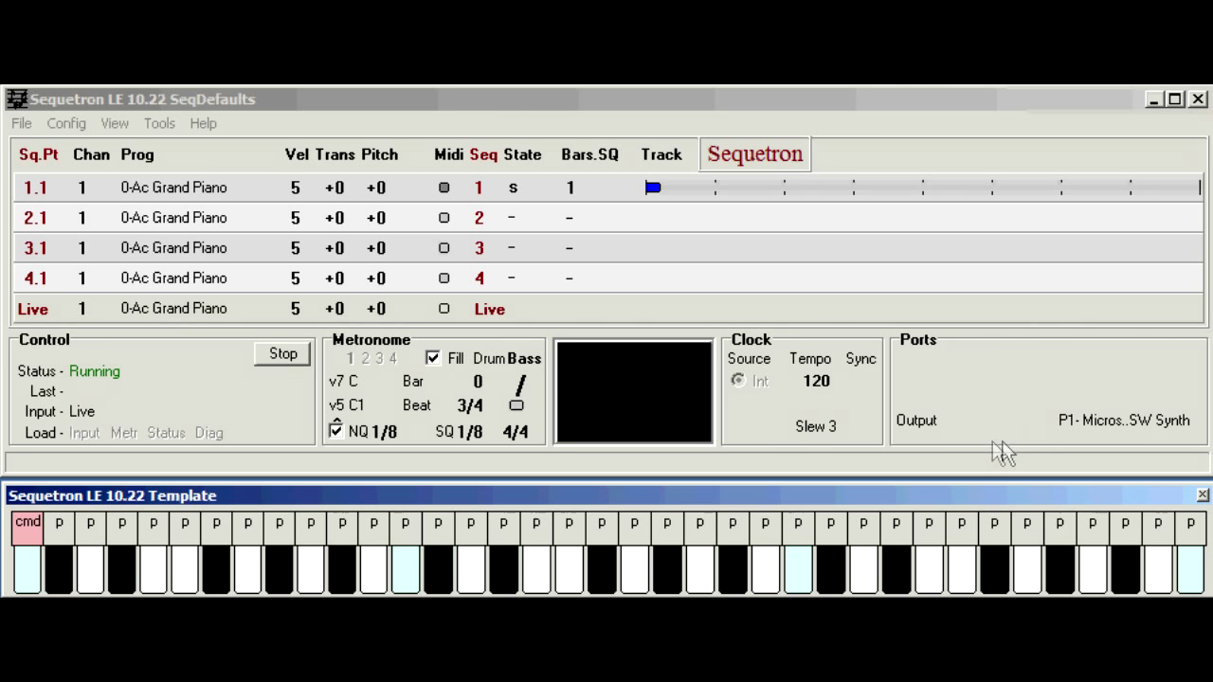
pyautogui.click(271, 360)
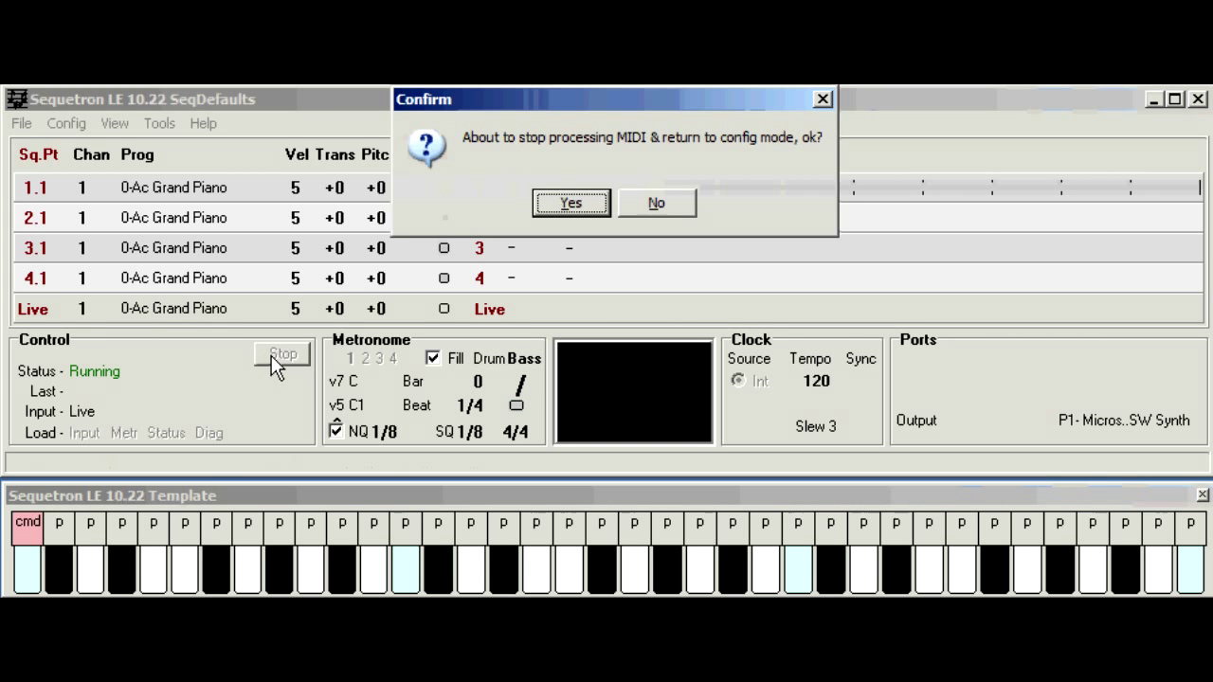
# Step: Confirm returning to configuration mode and bring up the Ports allocation settings
pyautogui.click(580, 202)
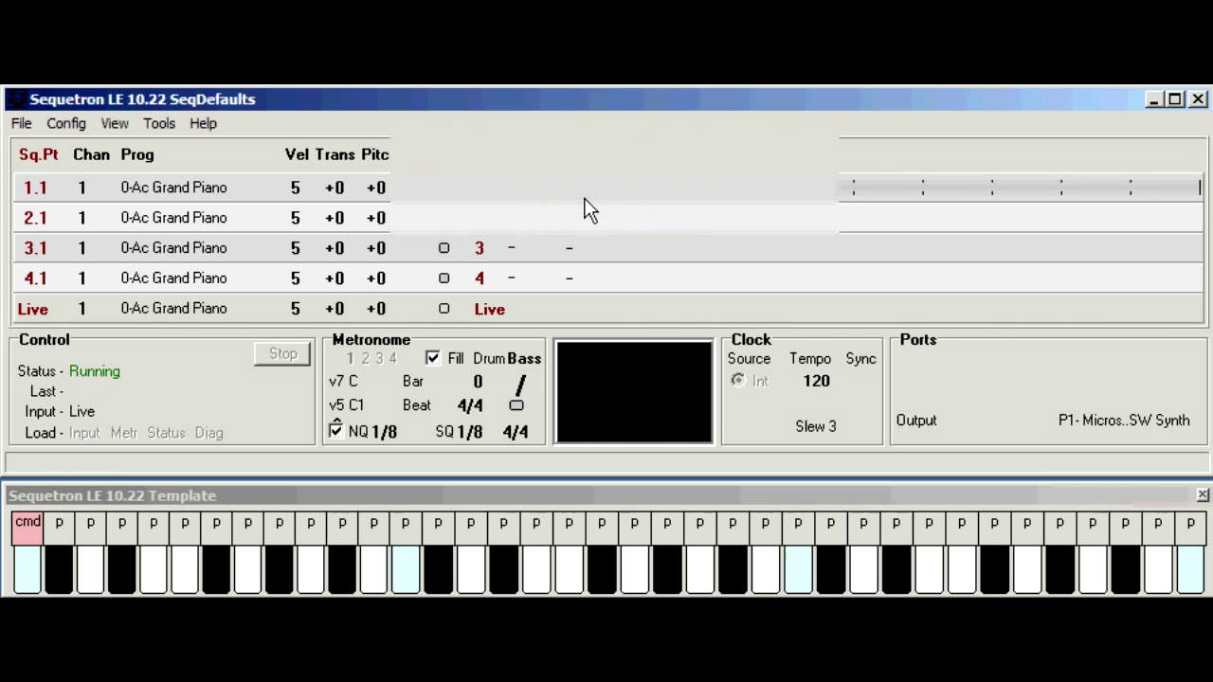
pyautogui.click(65, 127)
pyautogui.click(106, 150)
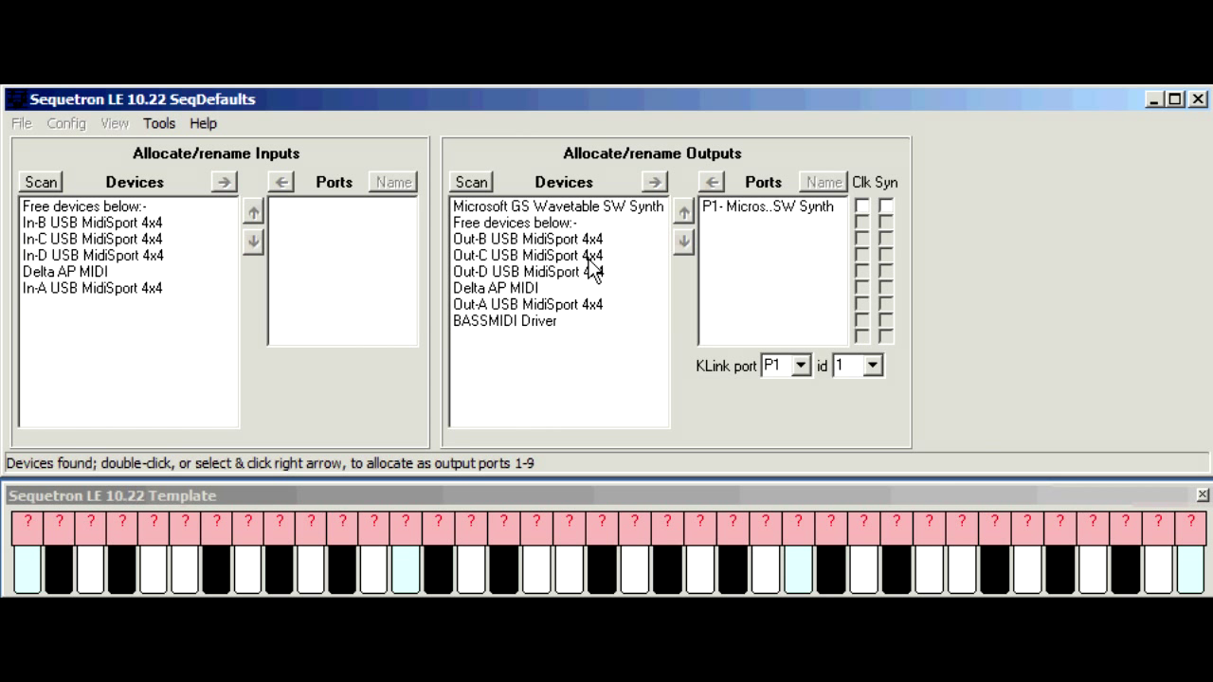
# Step: Allocate BASSMIDI Driver as output and de-allocate the Microsoft GS Wavetable synth, leaving BASSMIDI as P1
pyautogui.click(506, 322)
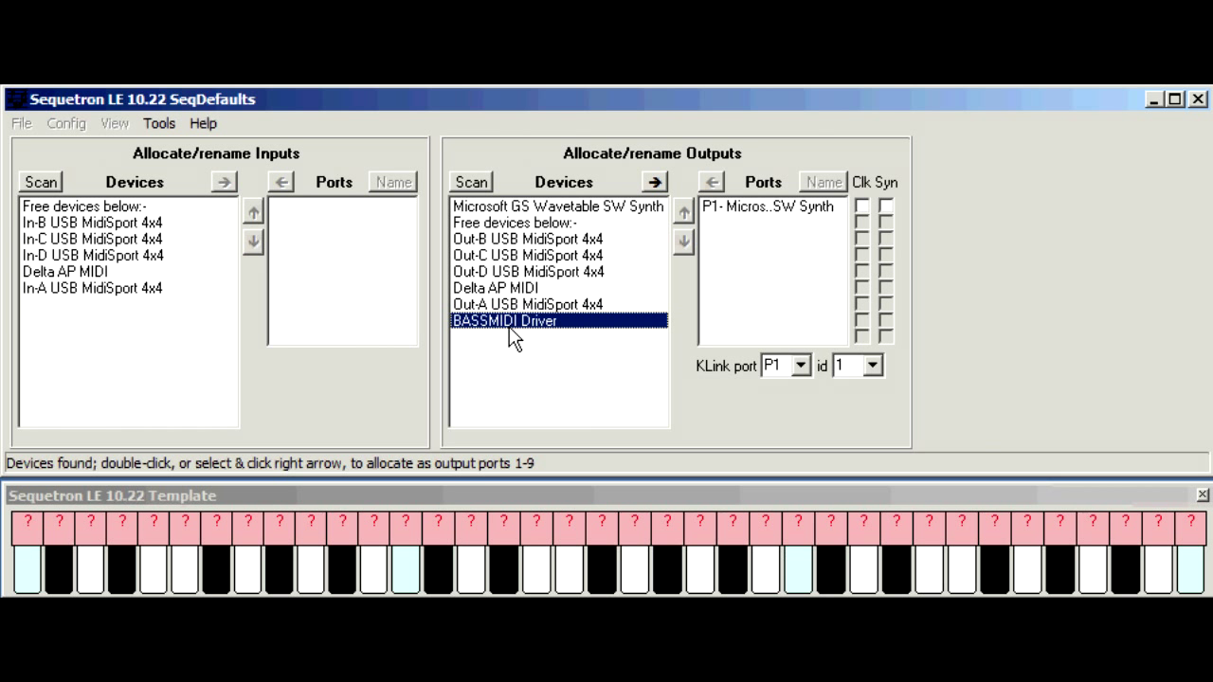
pyautogui.click(653, 183)
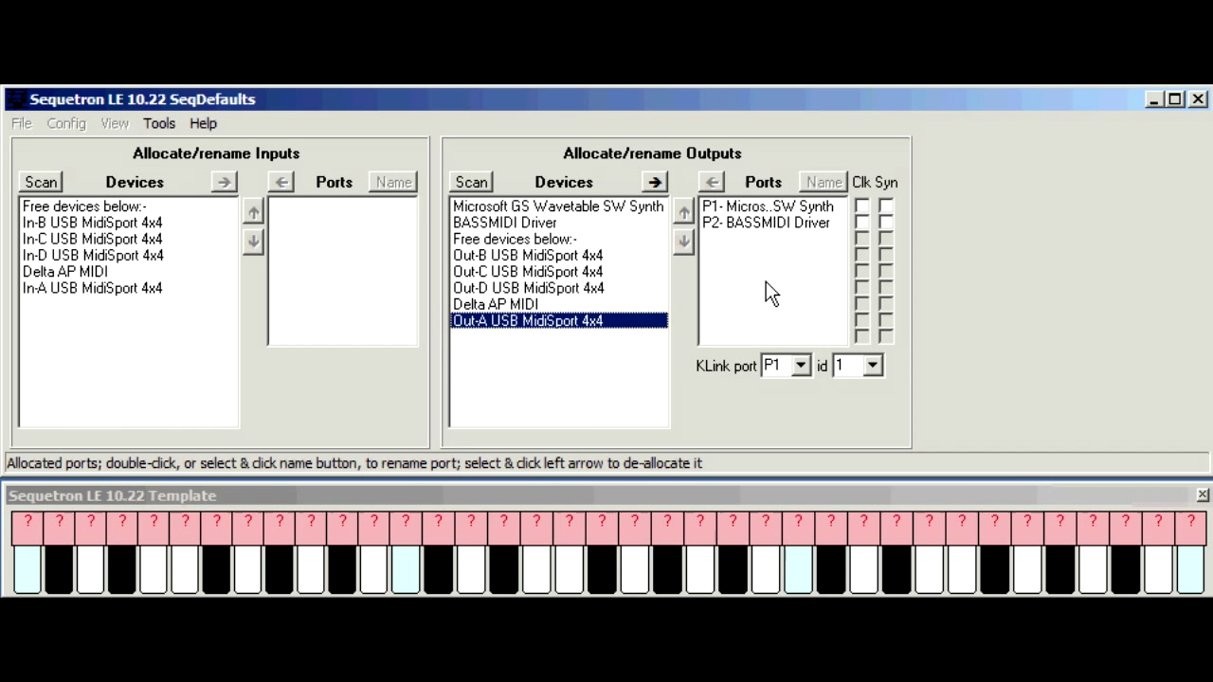
pyautogui.click(755, 209)
pyautogui.click(713, 183)
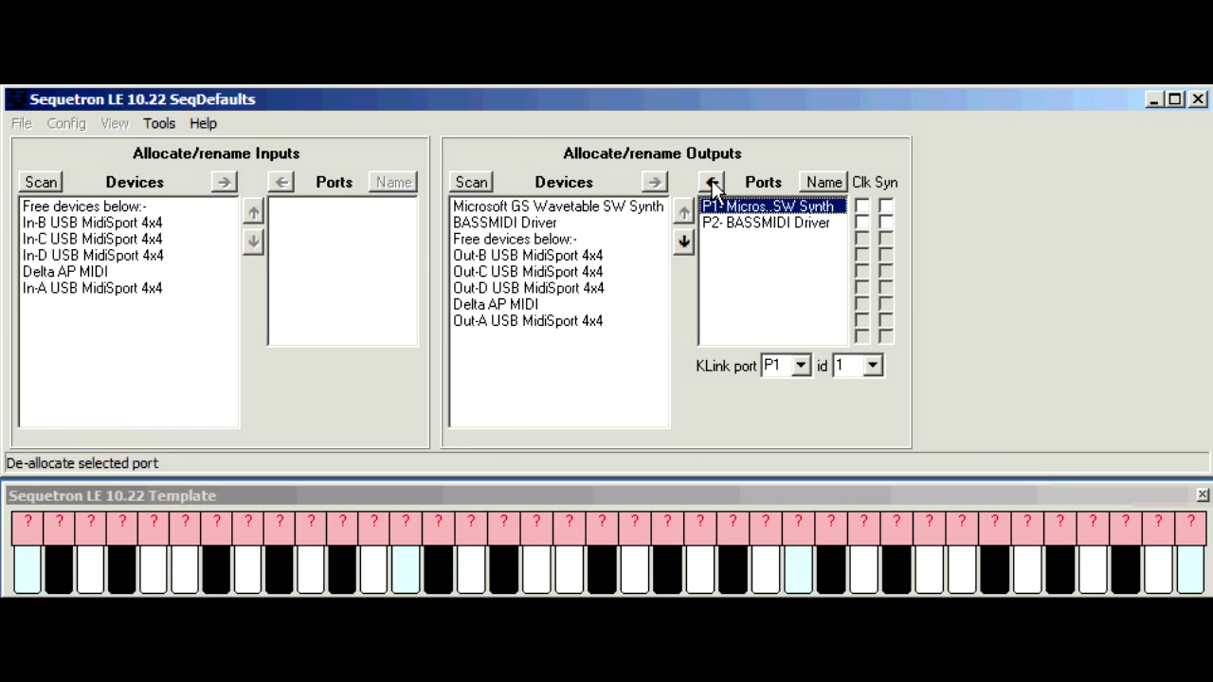
# Step: Return to the main view, run MIDI processing through BASSMIDI Driver and play test notes on the keyboard
pyautogui.click(1198, 99)
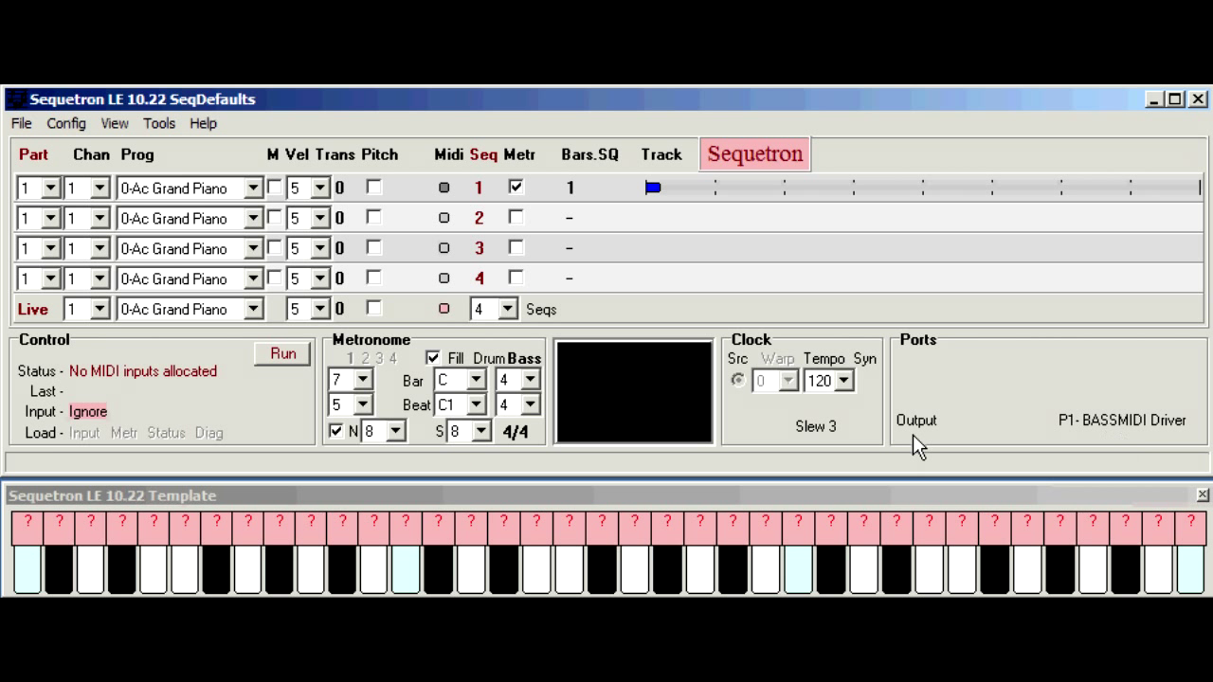
pyautogui.click(283, 364)
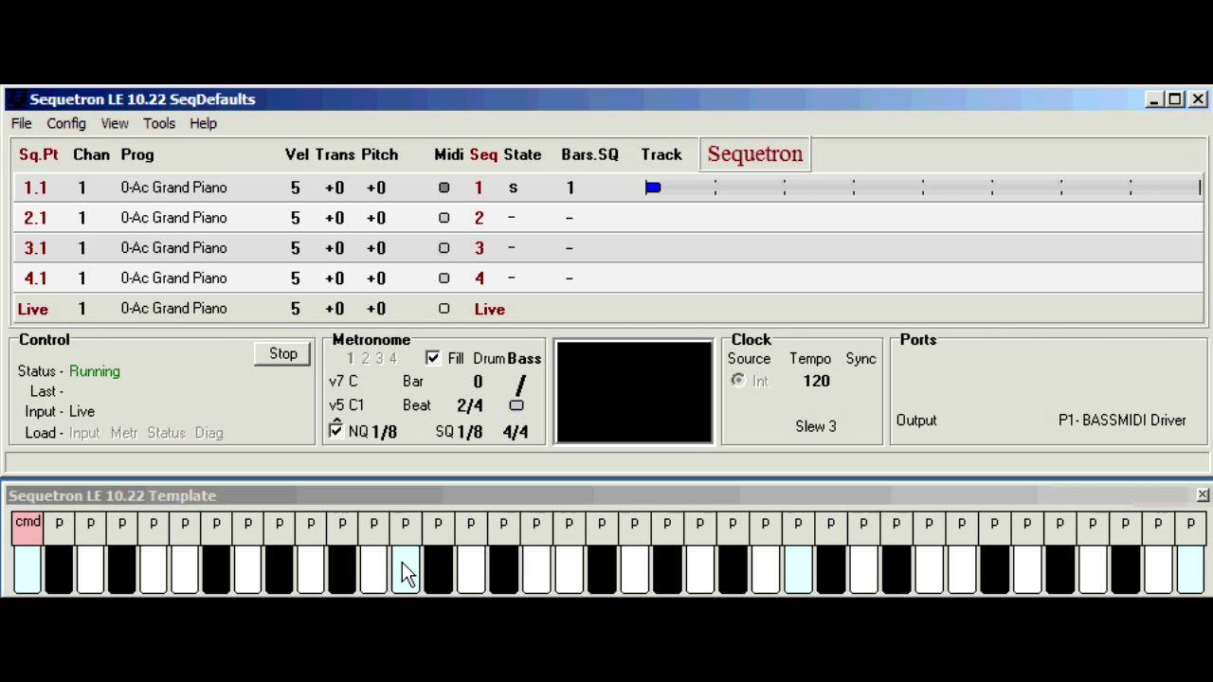
pyautogui.moveTo(406, 573); pyautogui.dragTo(886, 589)
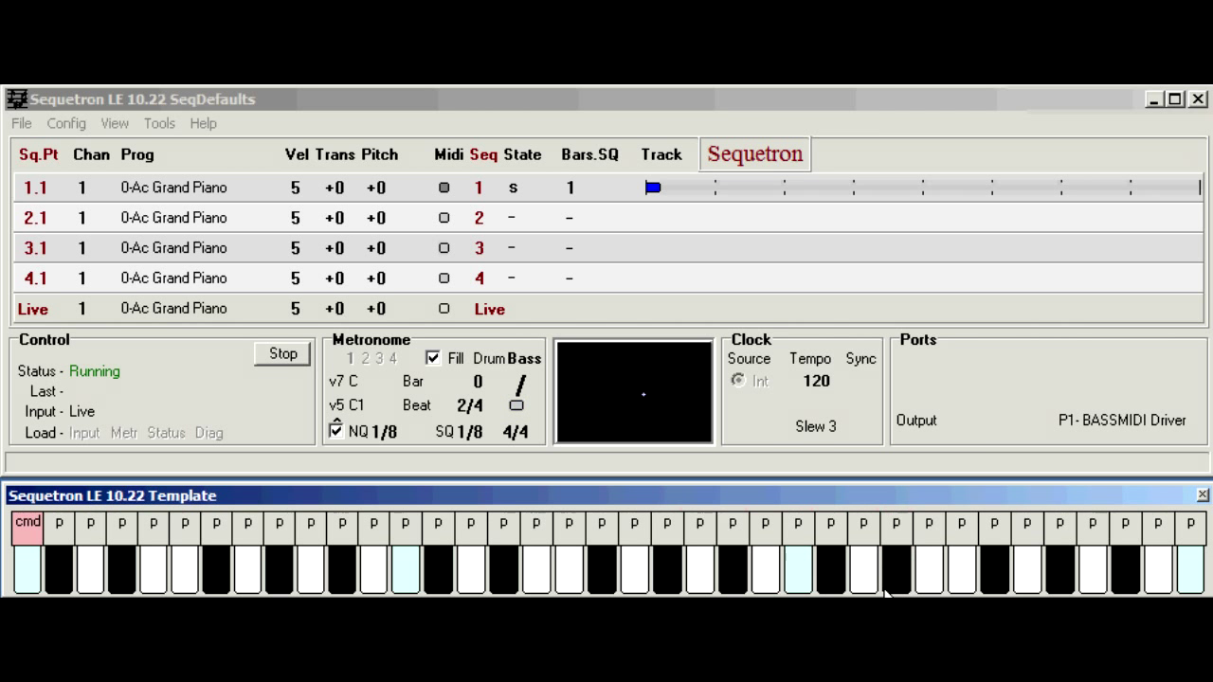
pyautogui.click(1078, 182)
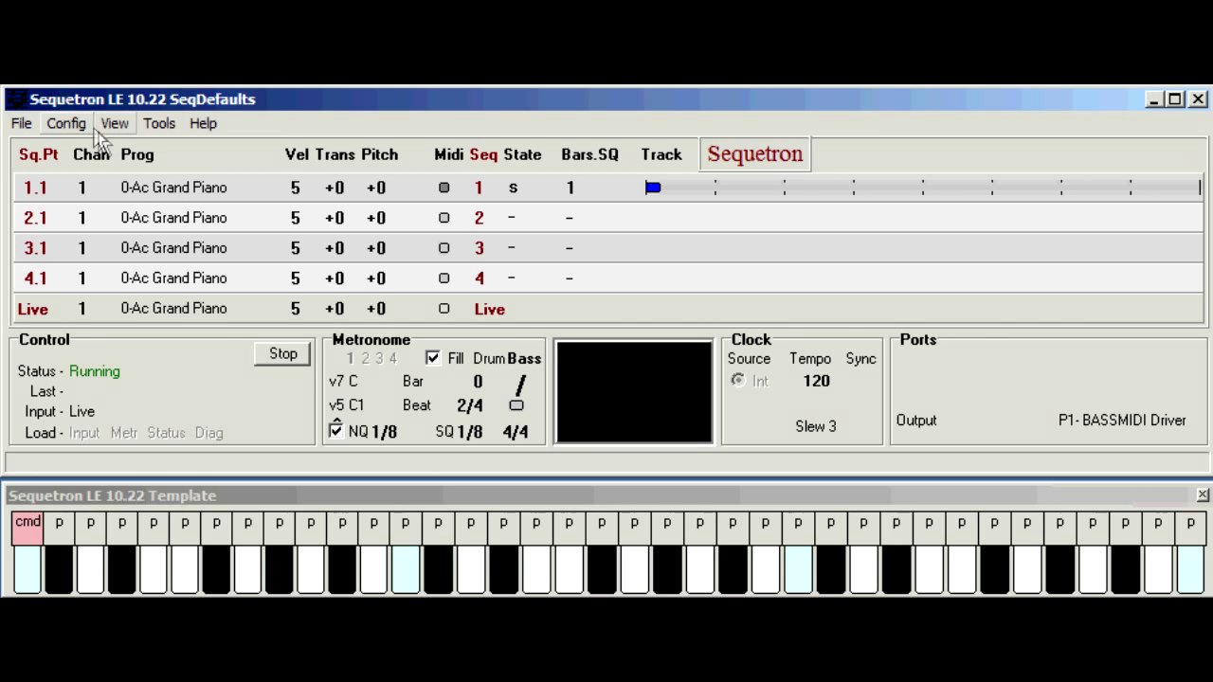
# Step: Stop MIDI processing and reopen the Ports allocation settings with rescanned input devices
pyautogui.click(68, 124)
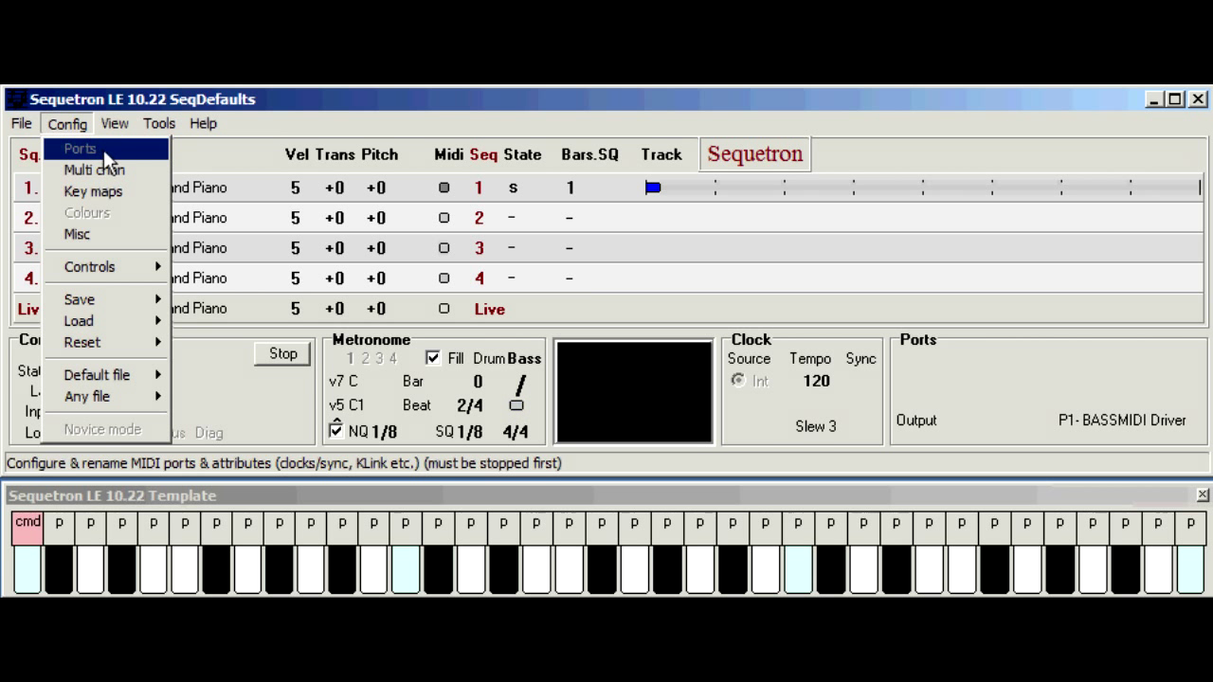
pyautogui.click(288, 354)
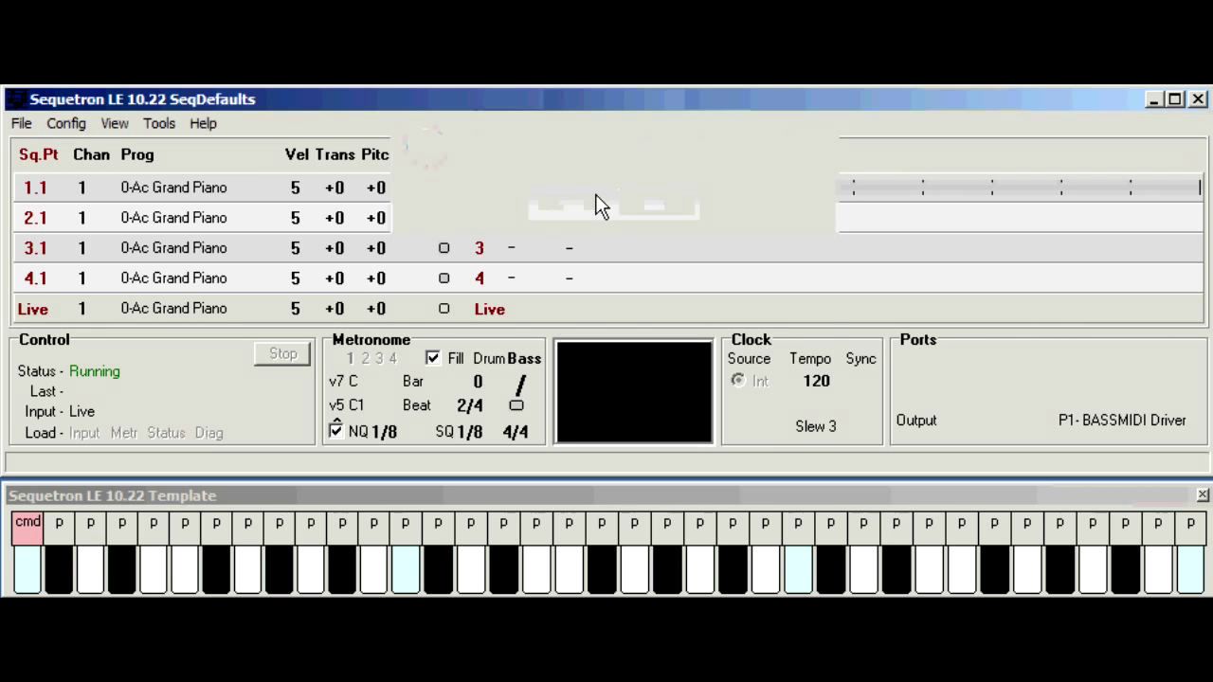
pyautogui.click(68, 124)
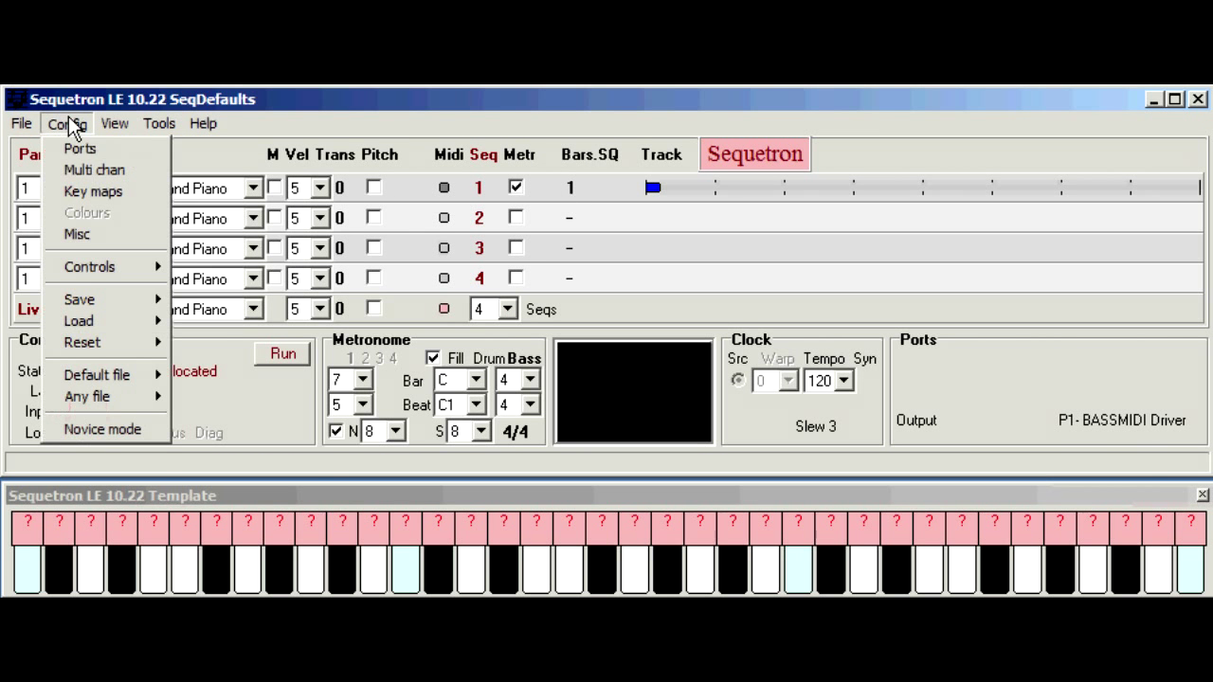
pyautogui.click(94, 150)
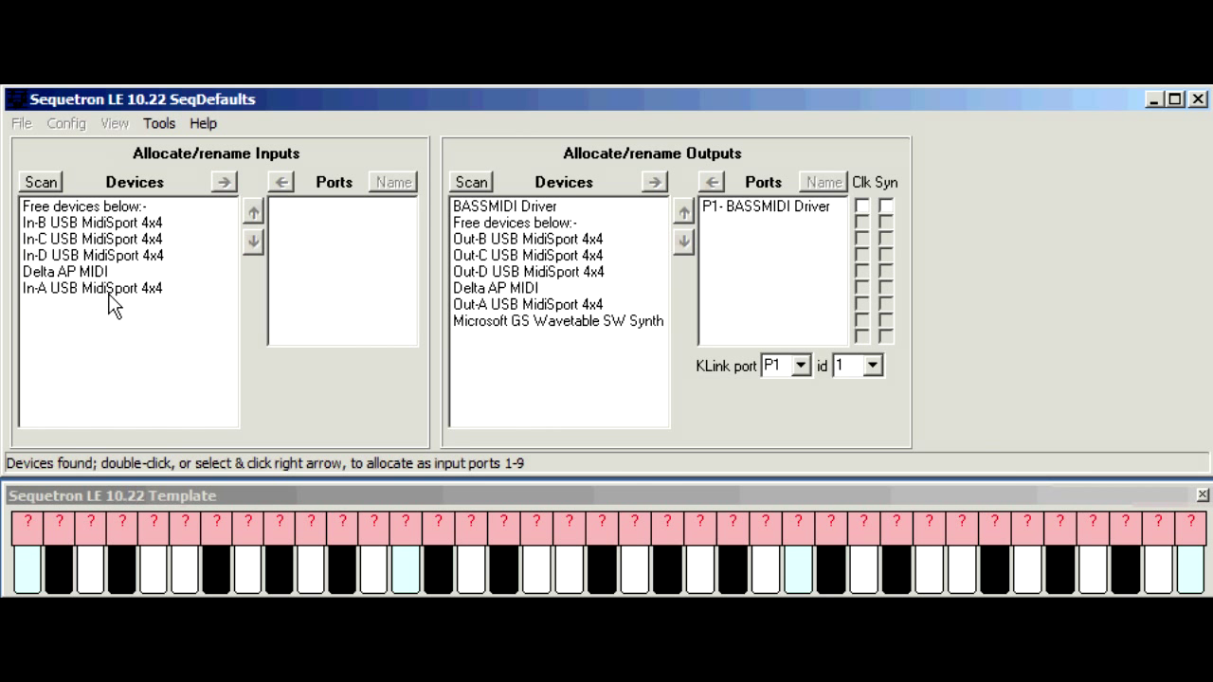
pyautogui.click(328, 218)
pyautogui.click(98, 274)
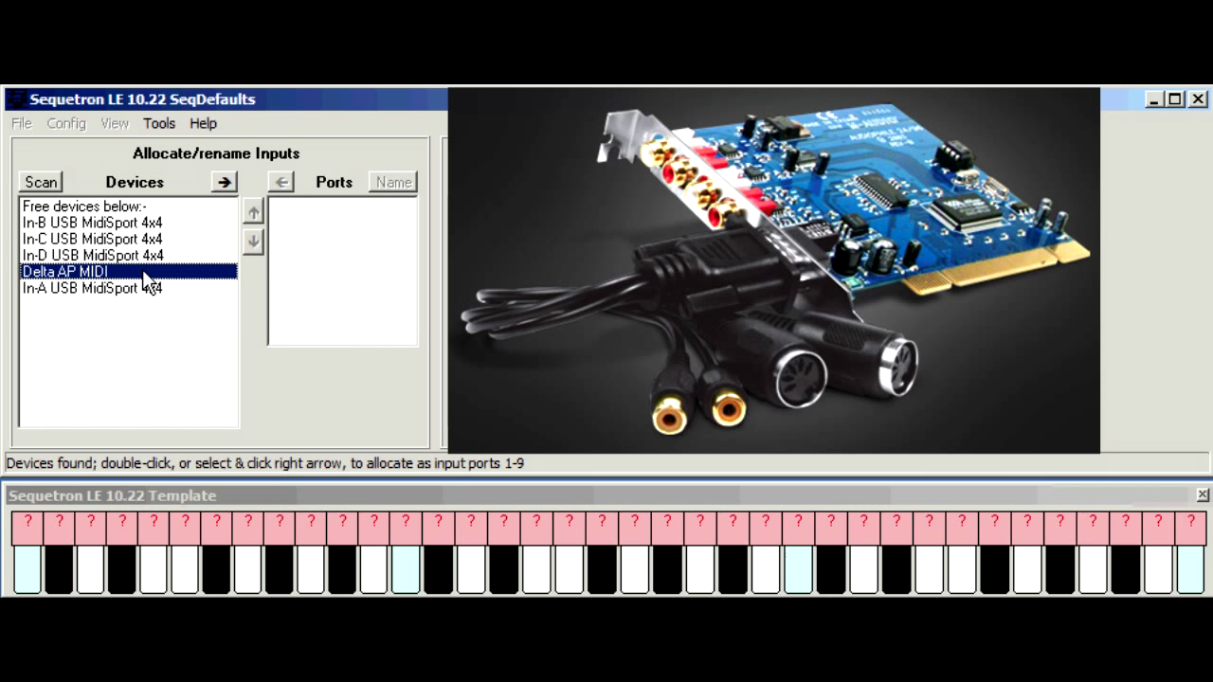
pyautogui.click(91, 290)
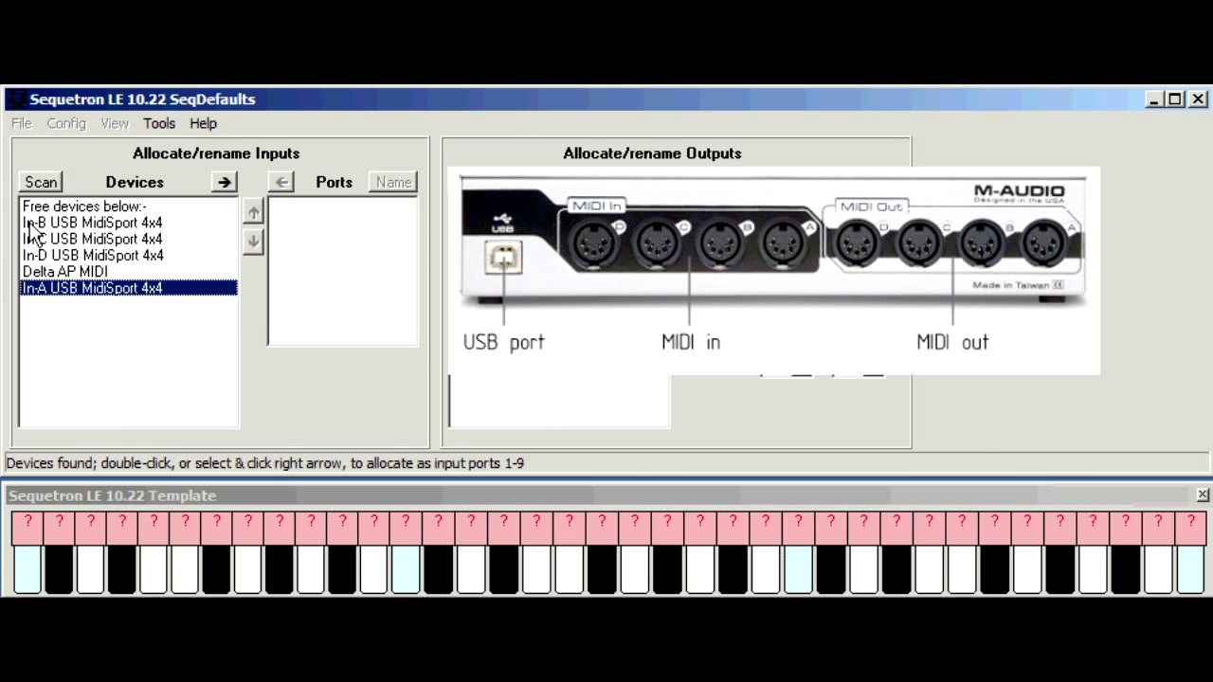
pyautogui.click(35, 226)
pyautogui.press('Down')
pyautogui.press('Down')
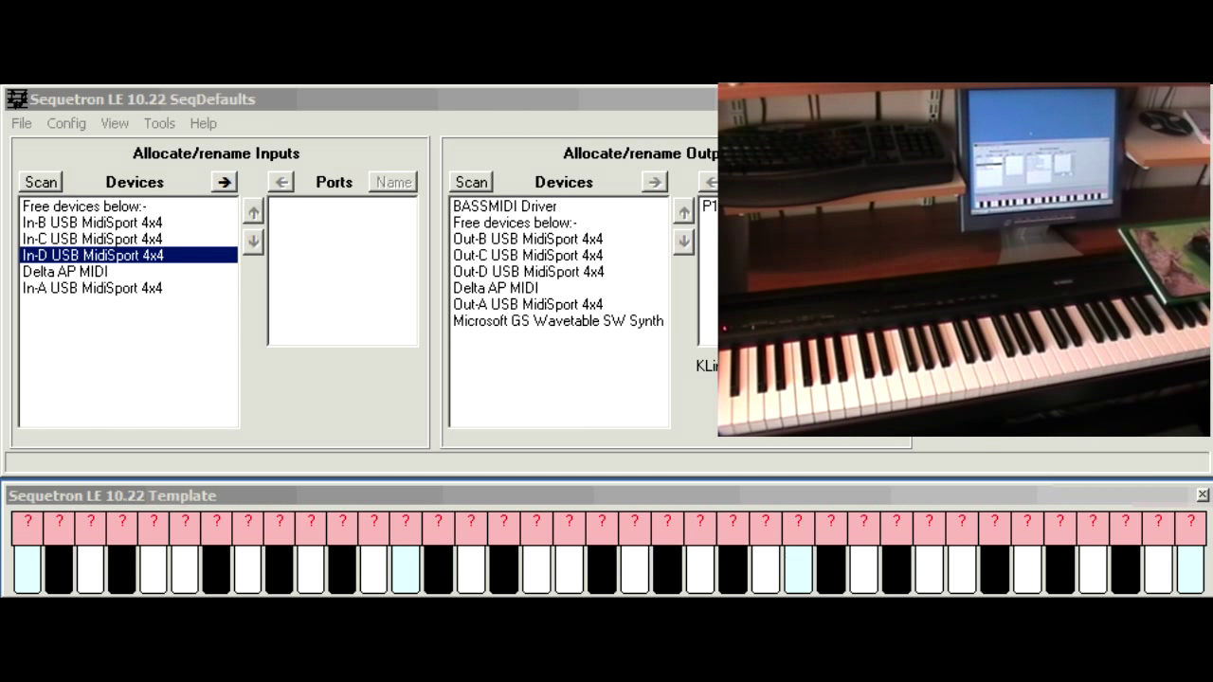
# Step: Allocate In-A USB MidiSport 4x4 as input P1 and rename it 'Yamaha P95'
pyautogui.click(92, 288)
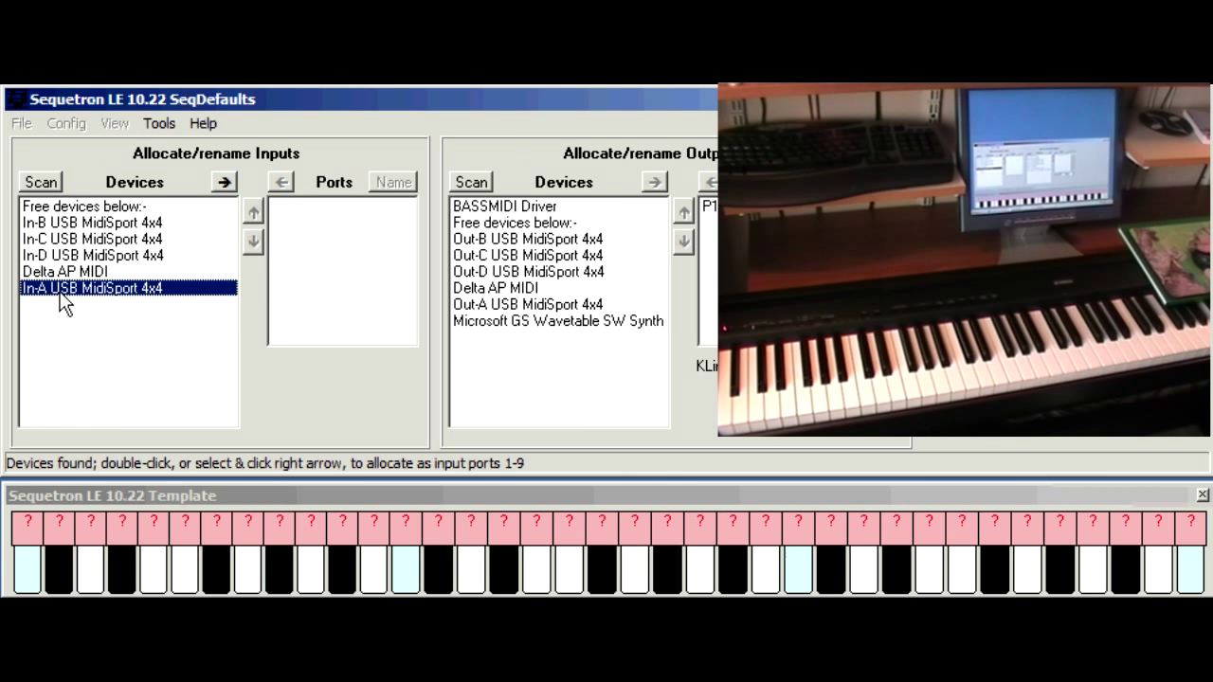
pyautogui.click(224, 182)
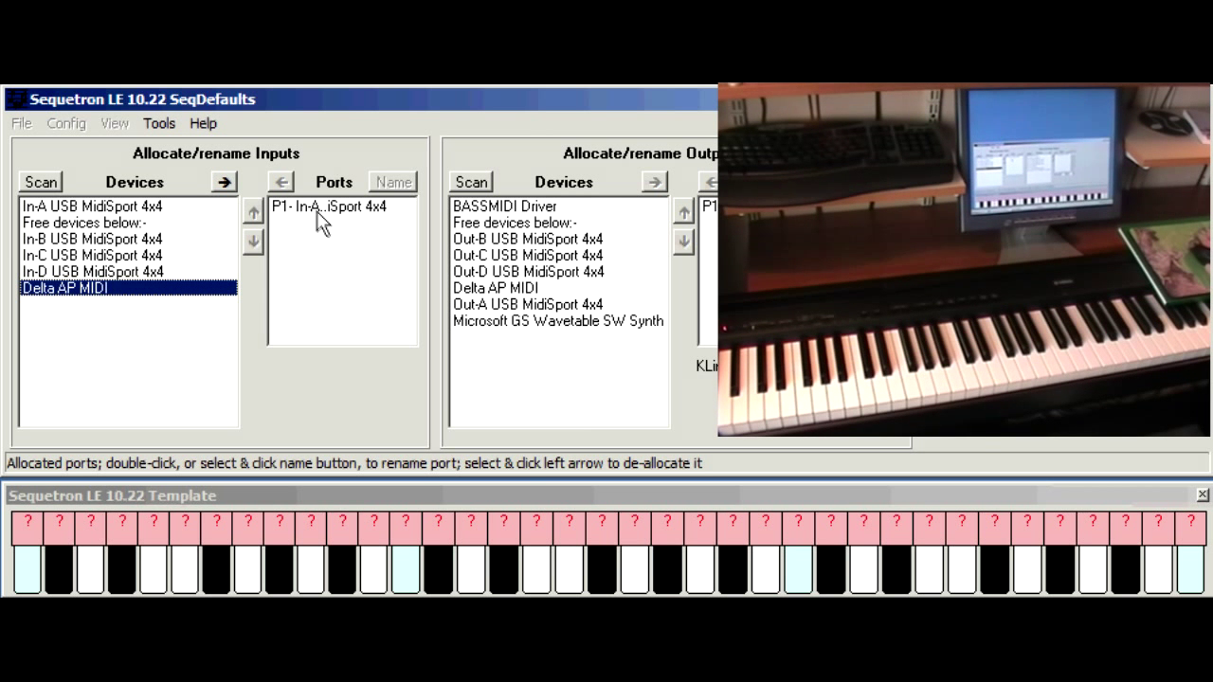
pyautogui.click(325, 210)
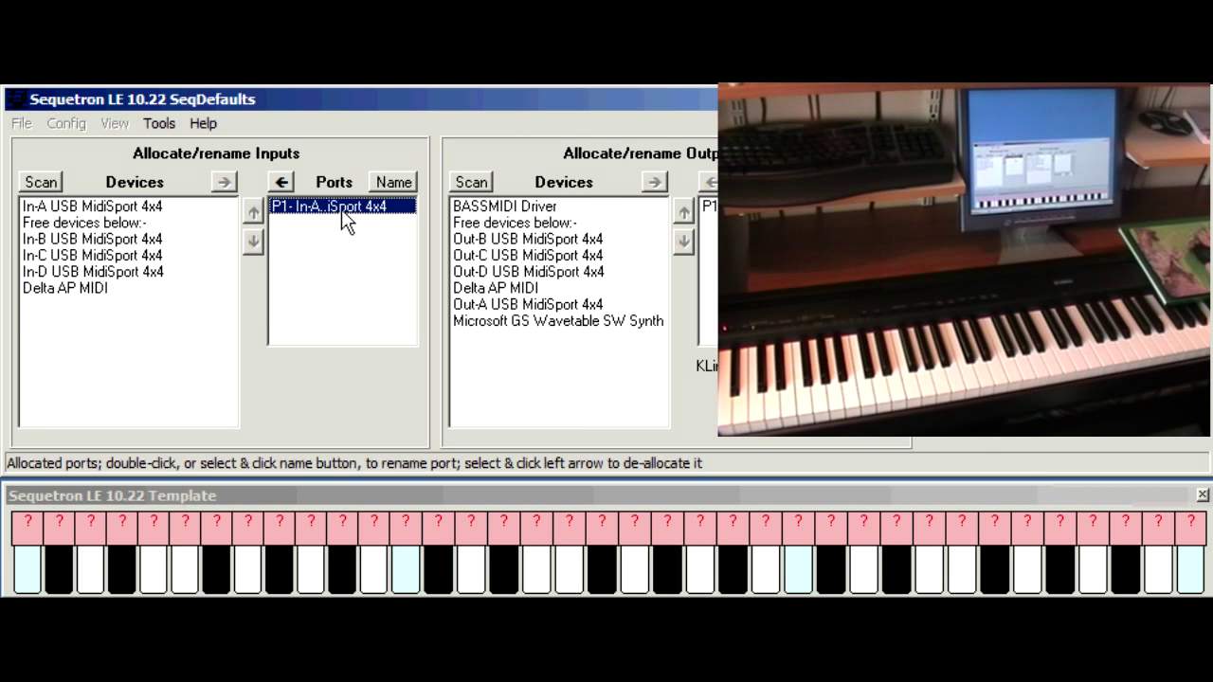
pyautogui.click(394, 186)
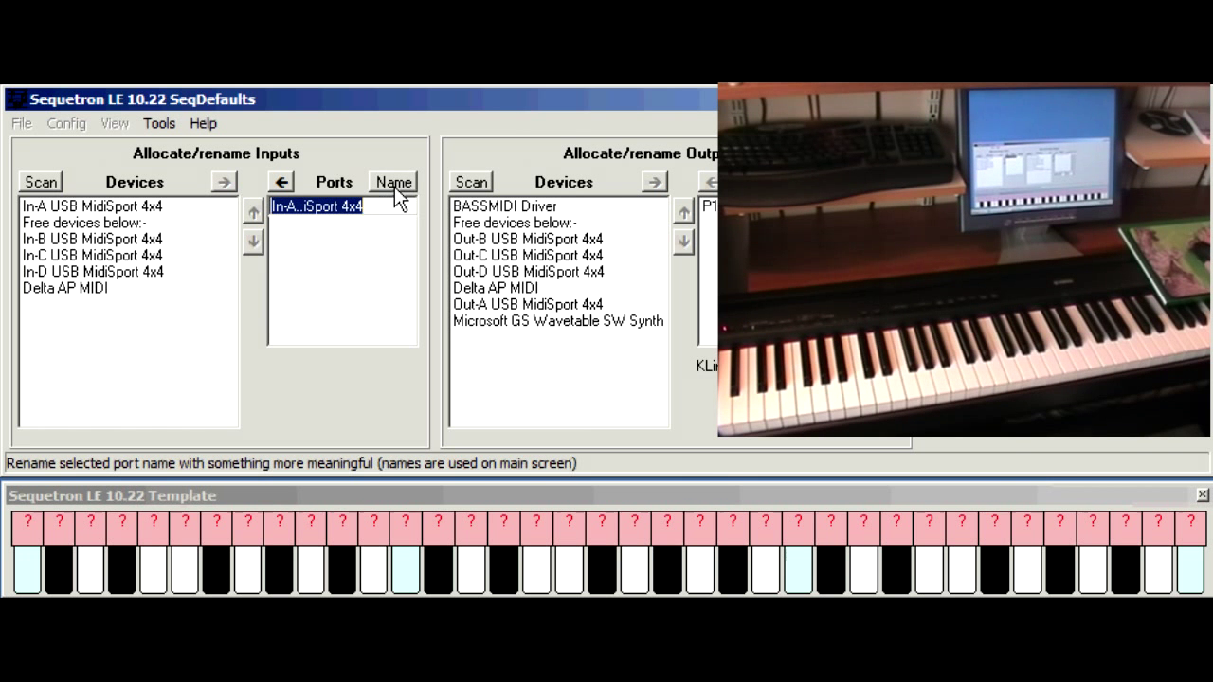
pyautogui.write('Ya')
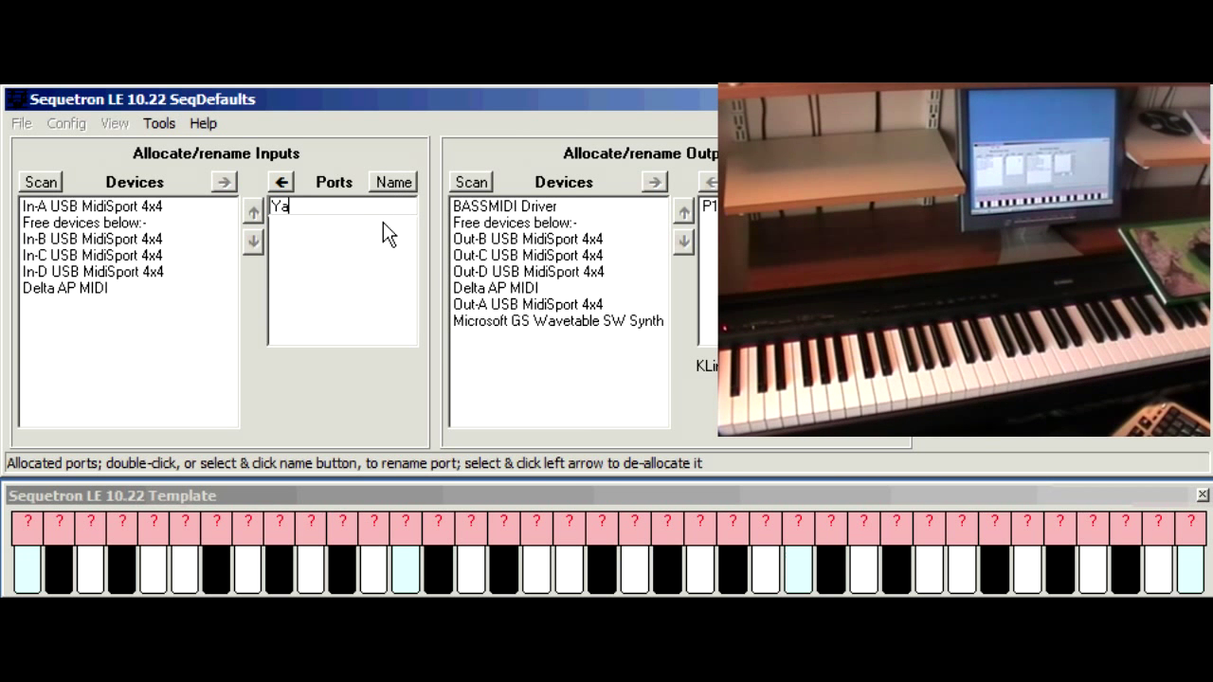
pyautogui.write('mah')
pyautogui.write('a P')
pyautogui.write('95')
pyautogui.press('Return')
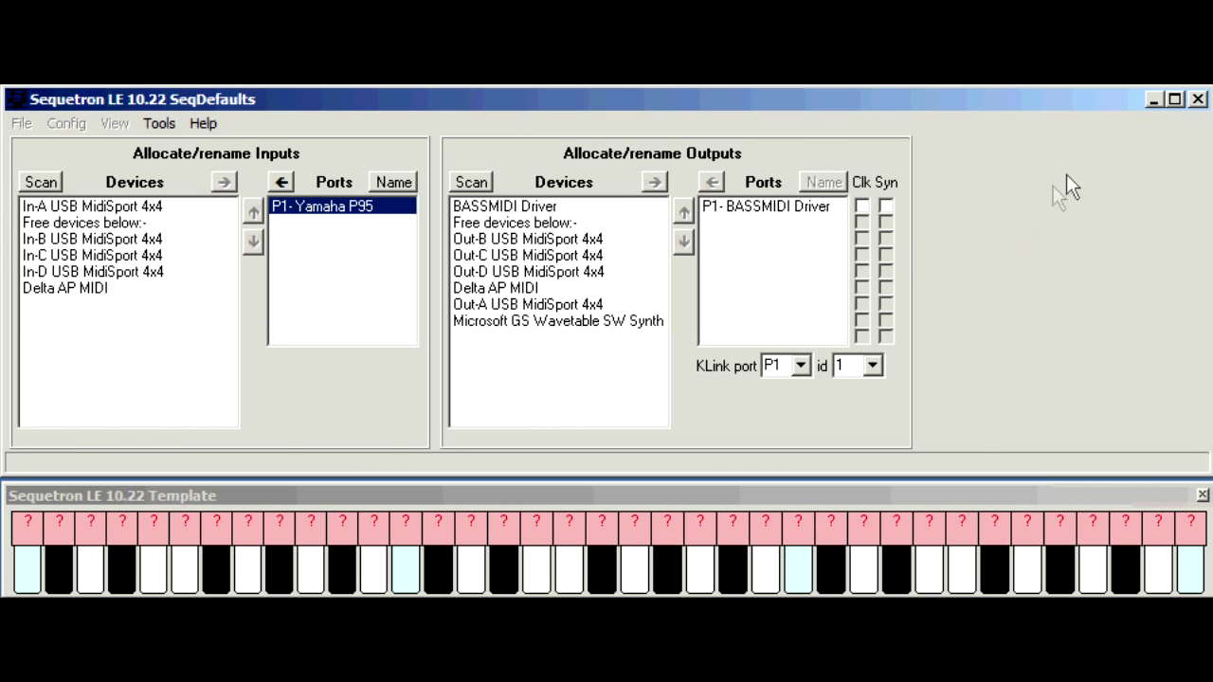
# Step: Close the Ports panel to return to the main view with Yamaha P95 input and BASSMIDI output
pyautogui.click(1198, 100)
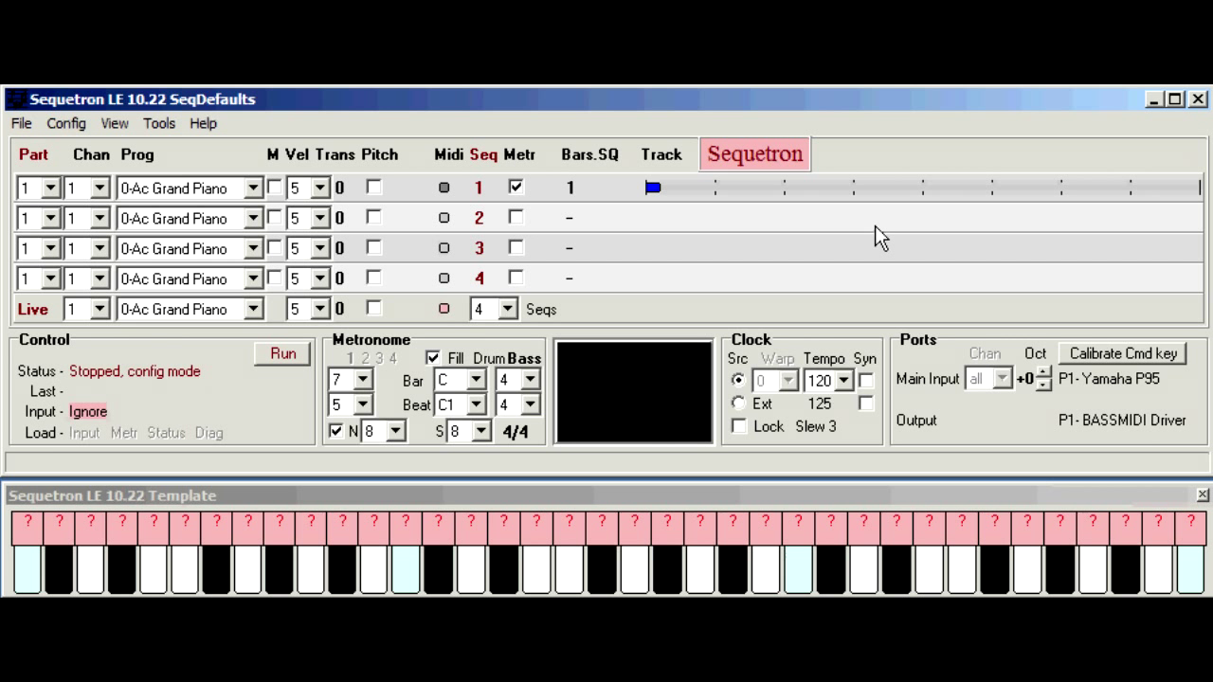
pyautogui.press('Tab')
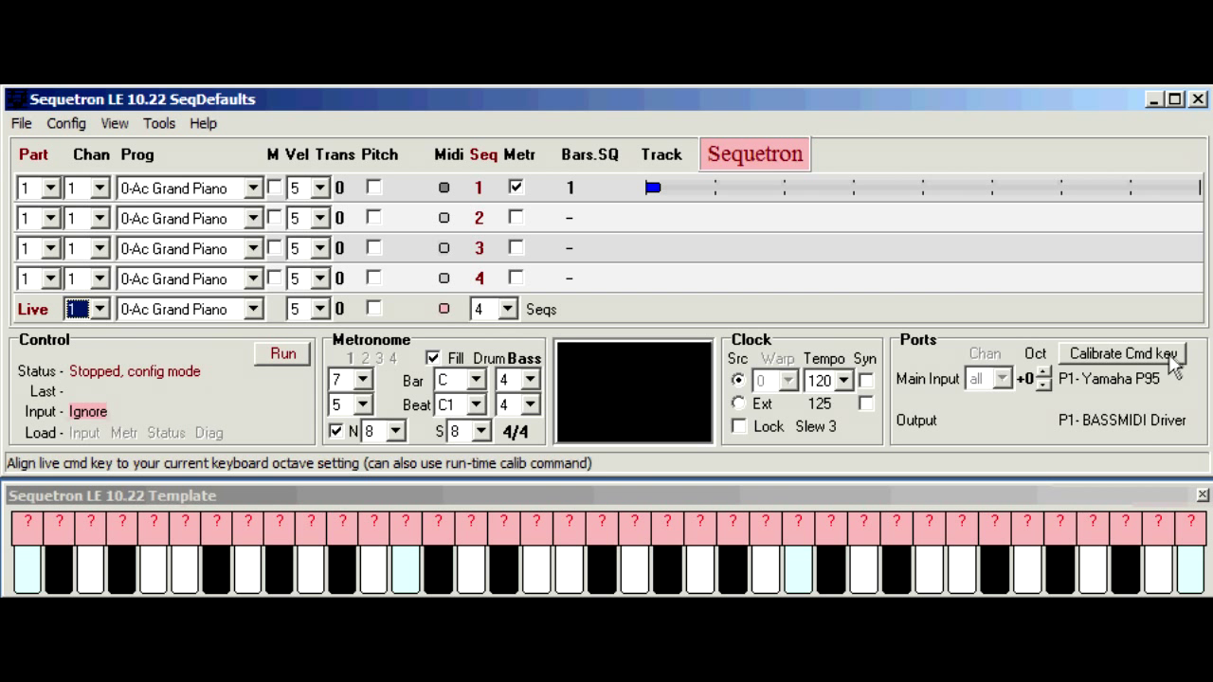
# Step: Start calibrating the live command key from the Ports area
pyautogui.click(1119, 353)
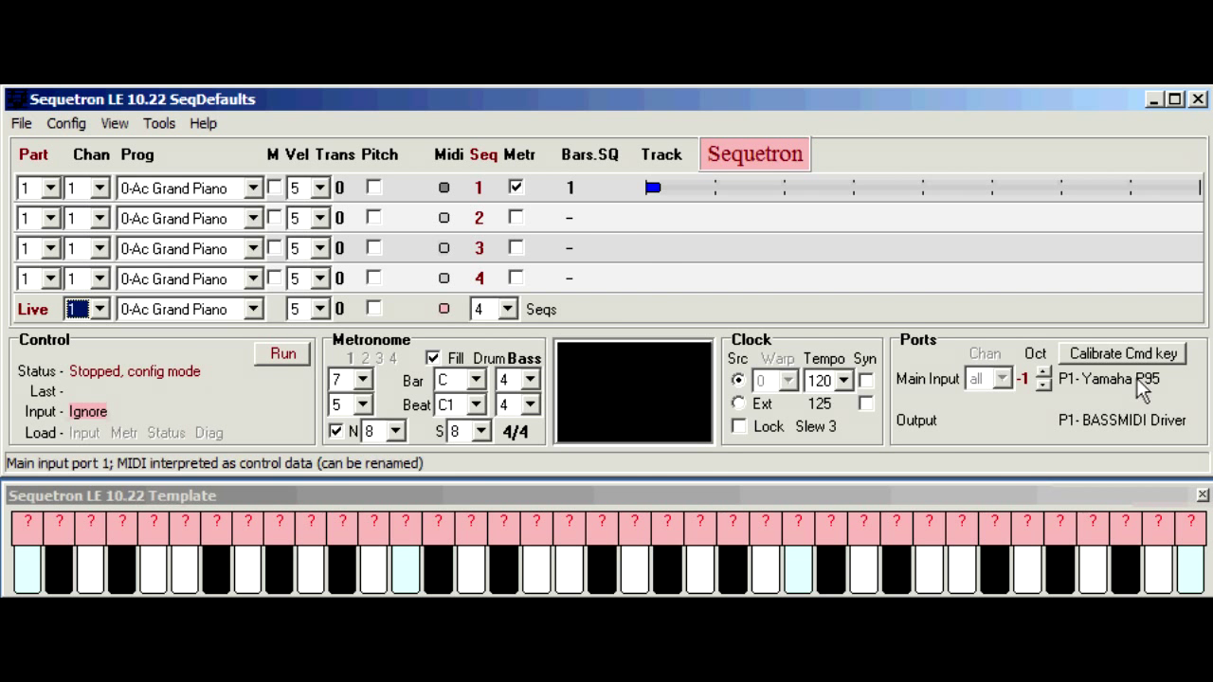
# Step: Run the sequencer with live input from the Yamaha P95
pyautogui.click(287, 353)
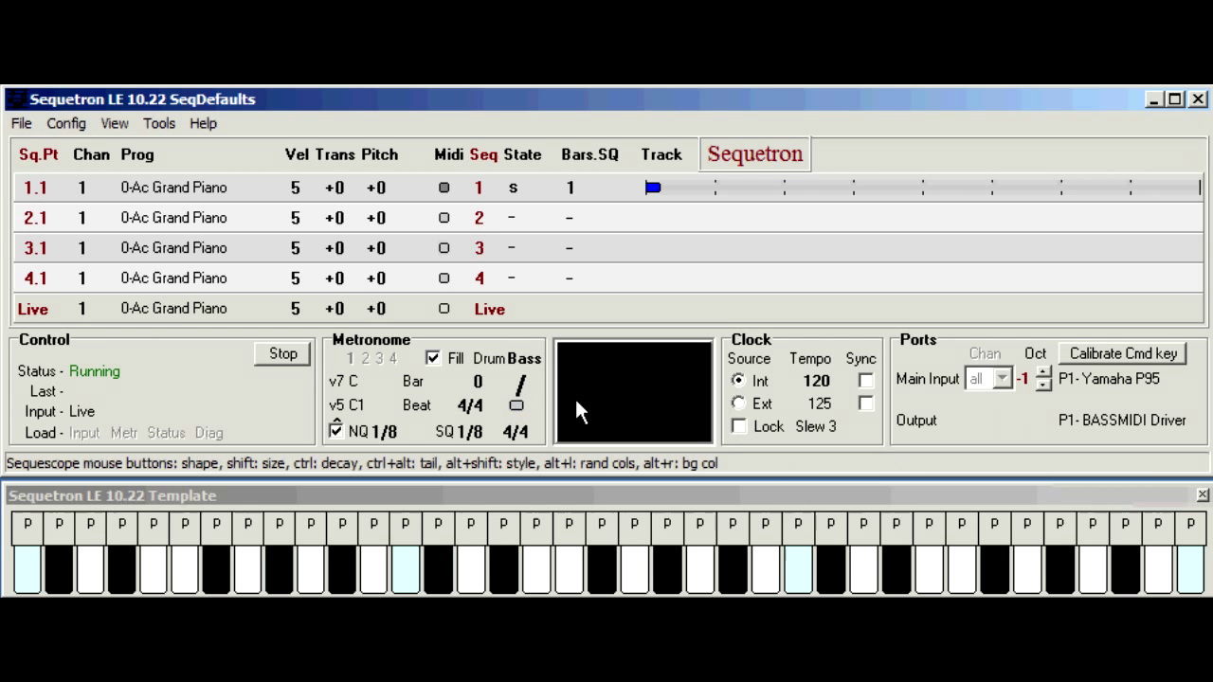
# Step: Save the full configuration to the default auto-run file, agreeing to normalise the key maps
pyautogui.click(70, 124)
pyautogui.moveTo(80, 299)
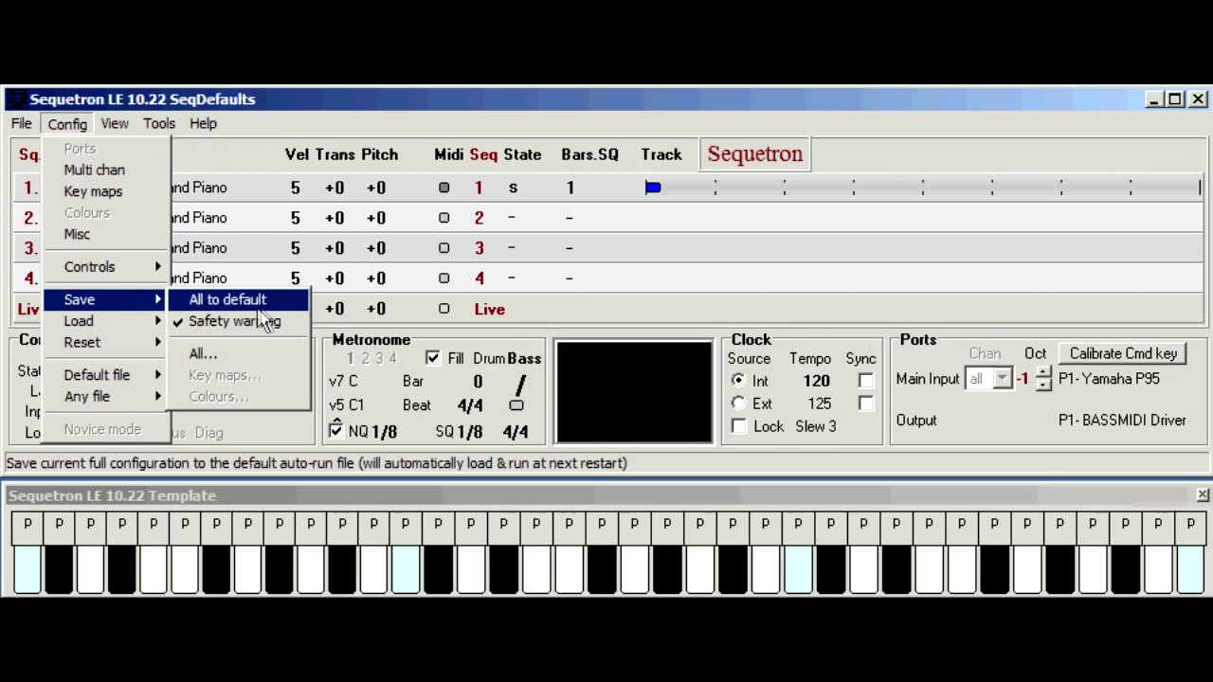
pyautogui.click(269, 301)
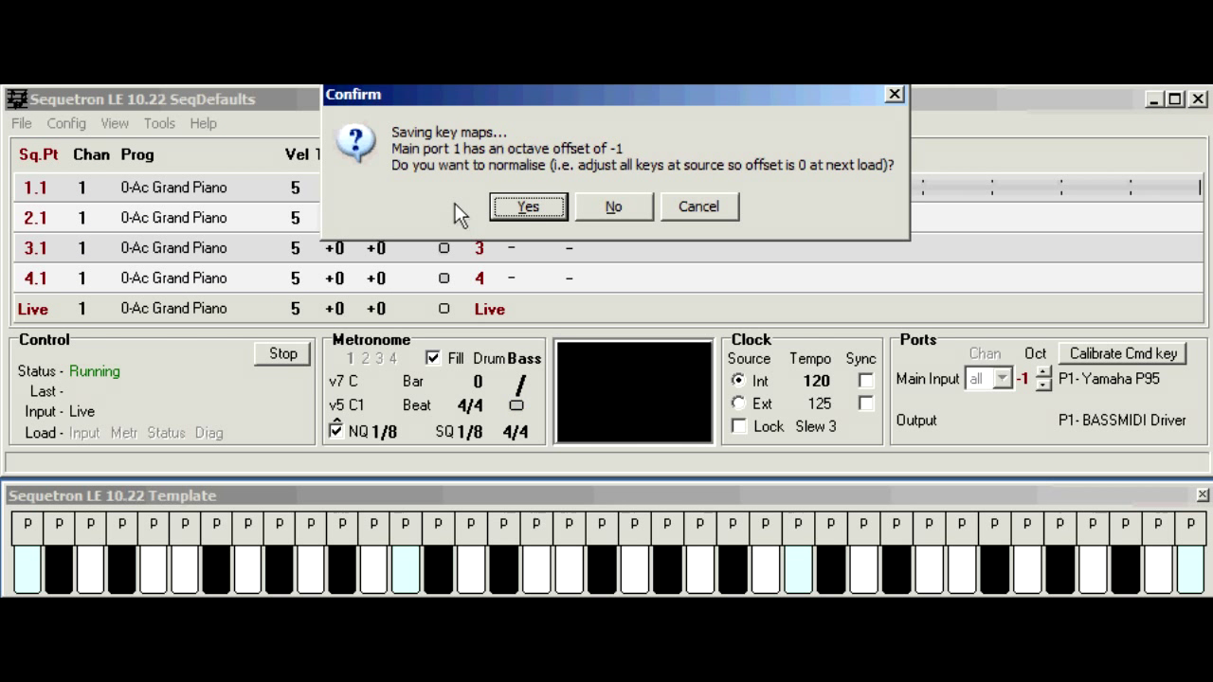
pyautogui.click(527, 209)
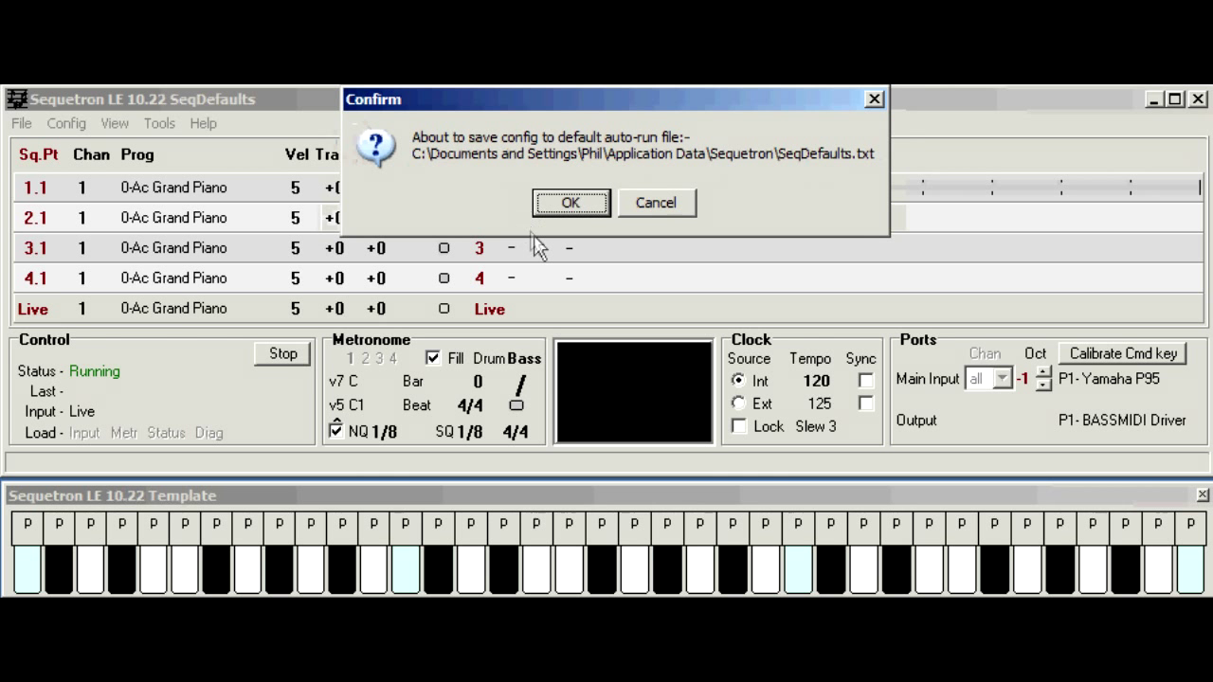
pyautogui.click(578, 205)
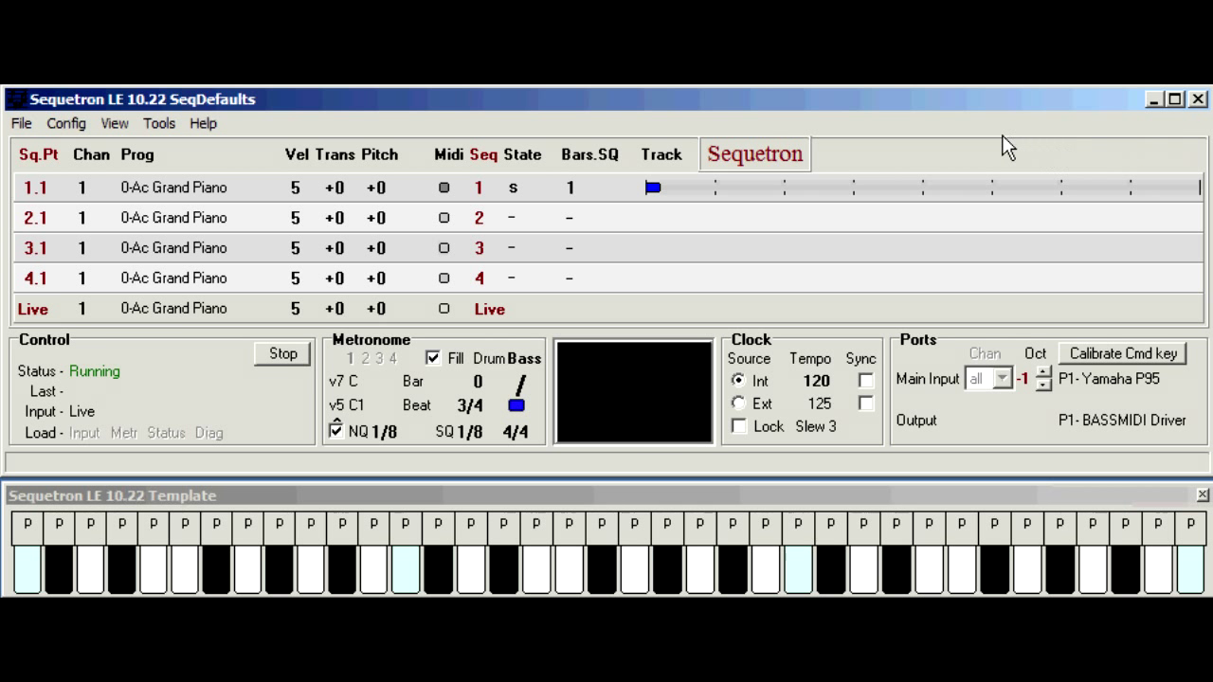
# Step: Shut the sequencer down, confirming, and bring up the Start menu to relaunch it
pyautogui.click(1198, 100)
pyautogui.click(549, 213)
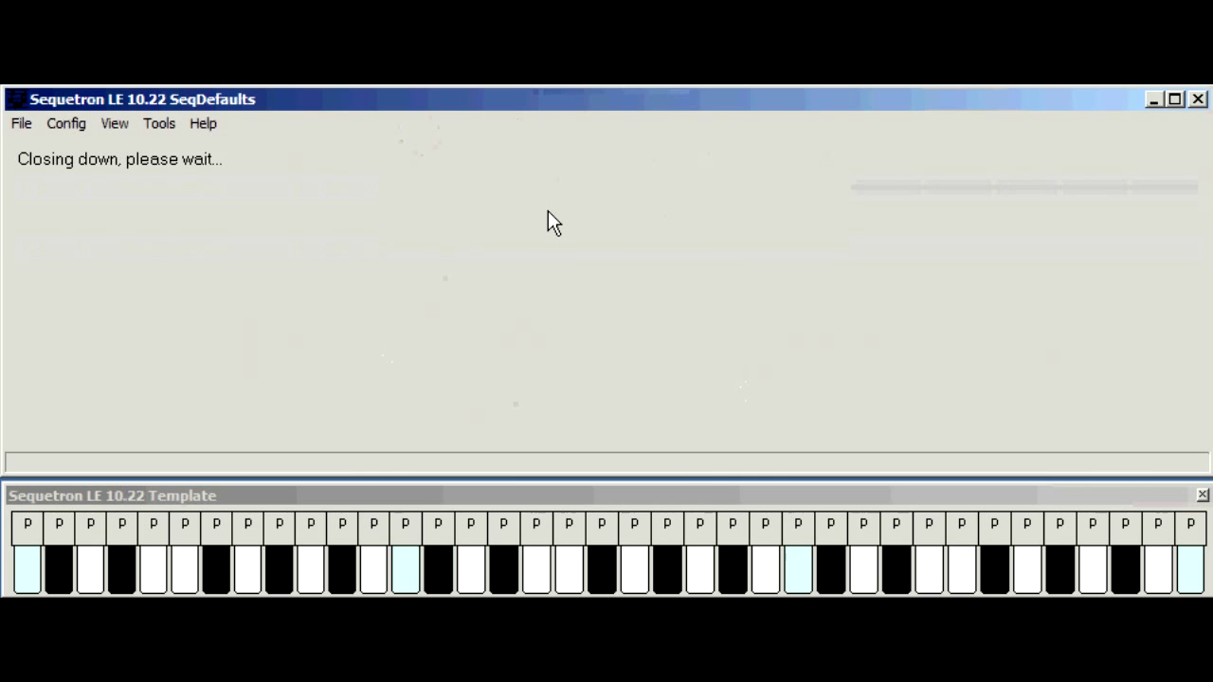
pyautogui.click(38, 595)
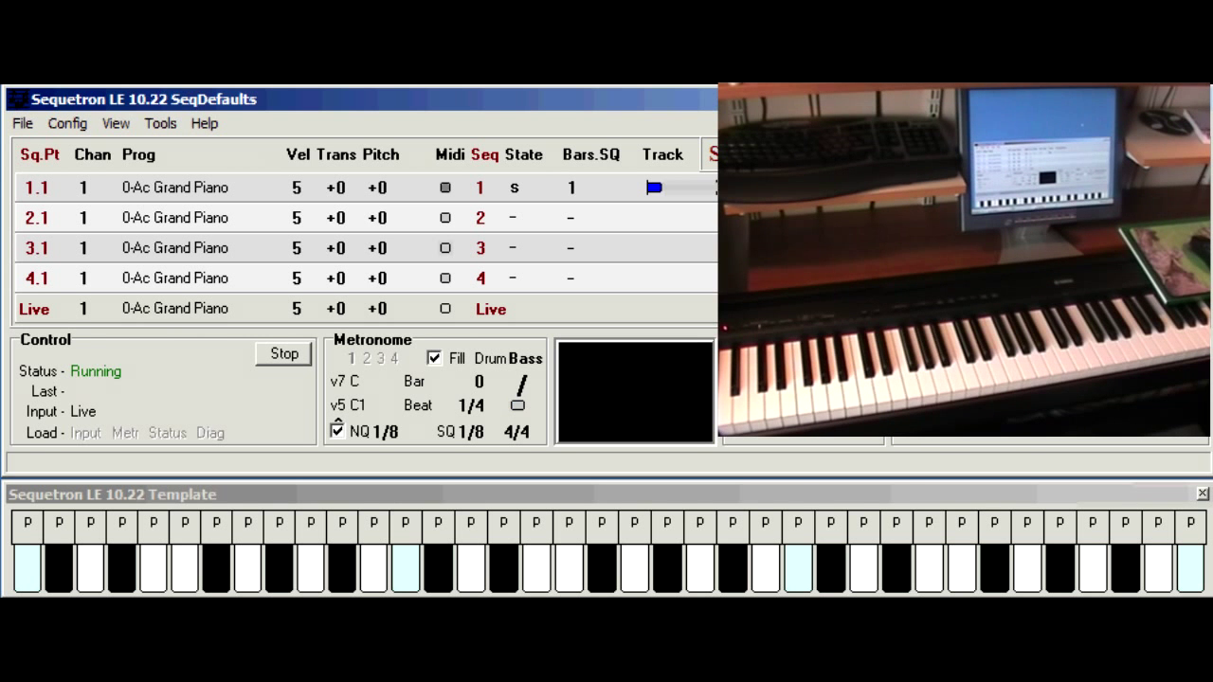
# Step: Stop MIDI processing and de-allocate the BASSMIDI Driver output port in the Ports settings
pyautogui.click(283, 354)
pyautogui.click(548, 202)
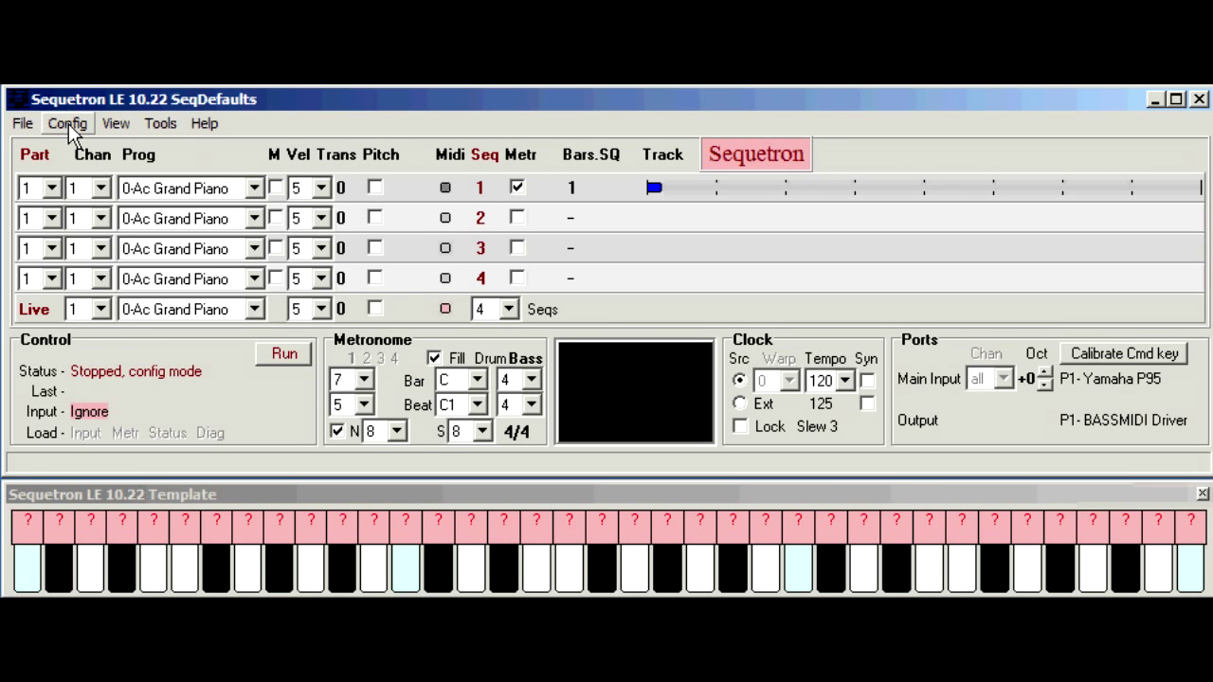
pyautogui.click(68, 124)
pyautogui.click(96, 150)
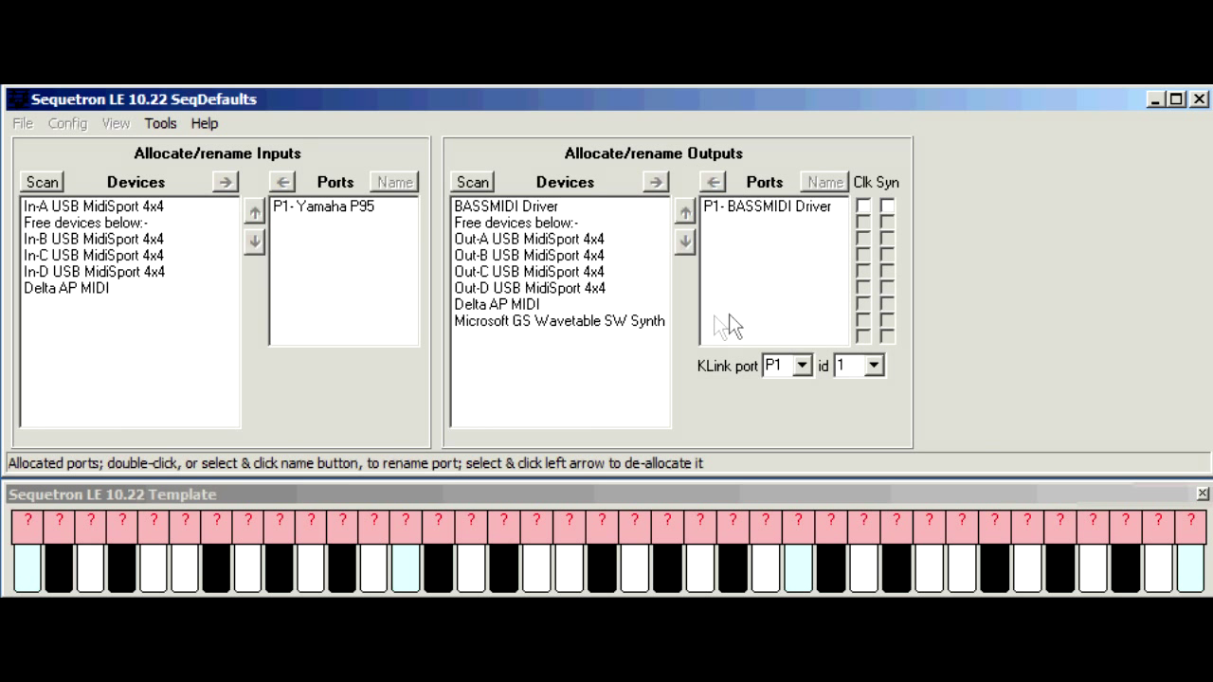
pyautogui.click(730, 209)
pyautogui.click(714, 182)
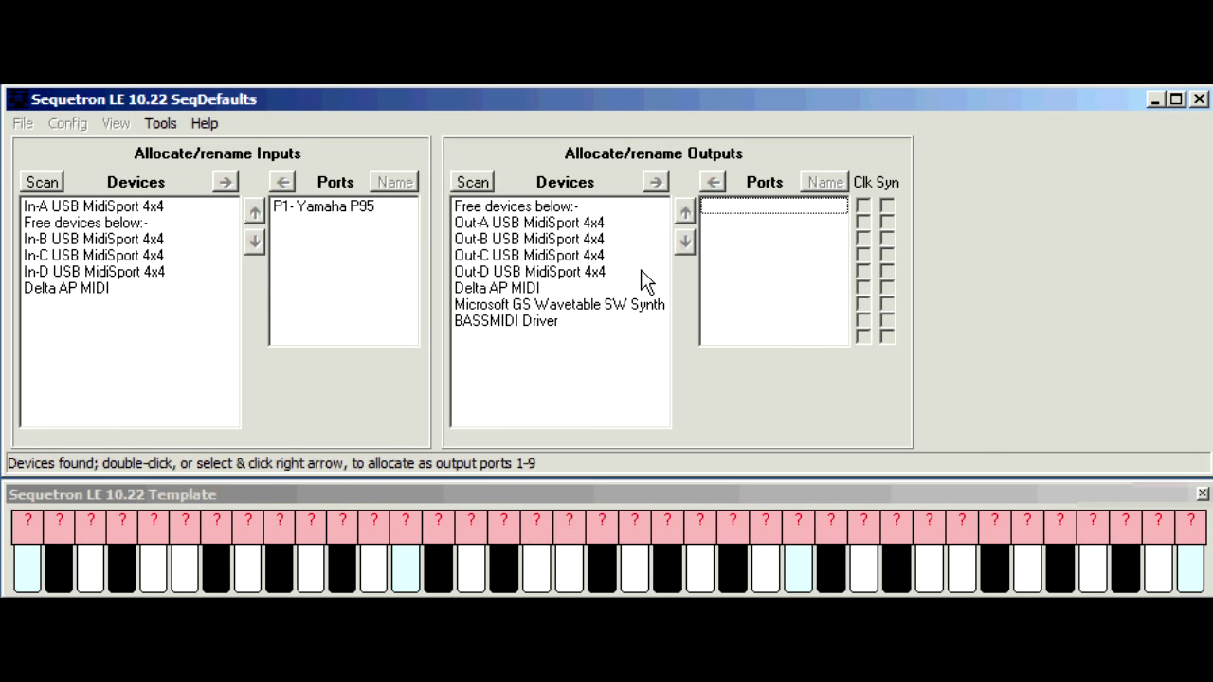
# Step: Allocate Out-A USB MidiSport 4x4 as output port P1 and name it 'P95 sounds'
pyautogui.click(498, 227)
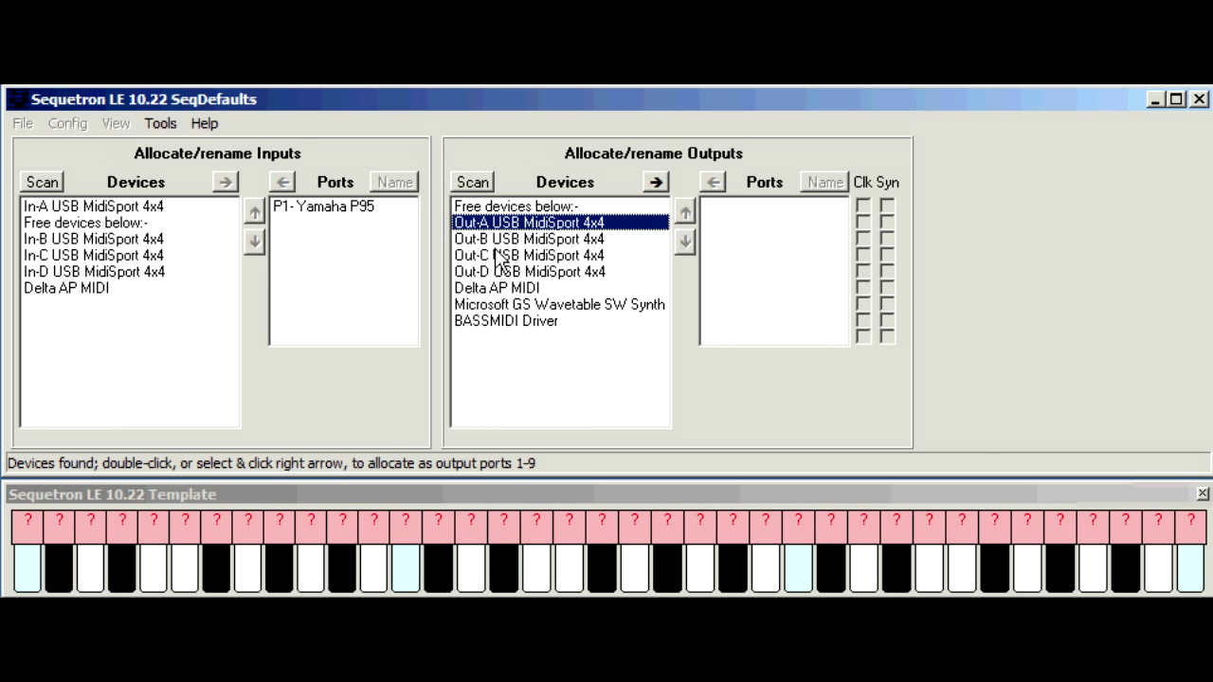
pyautogui.click(656, 182)
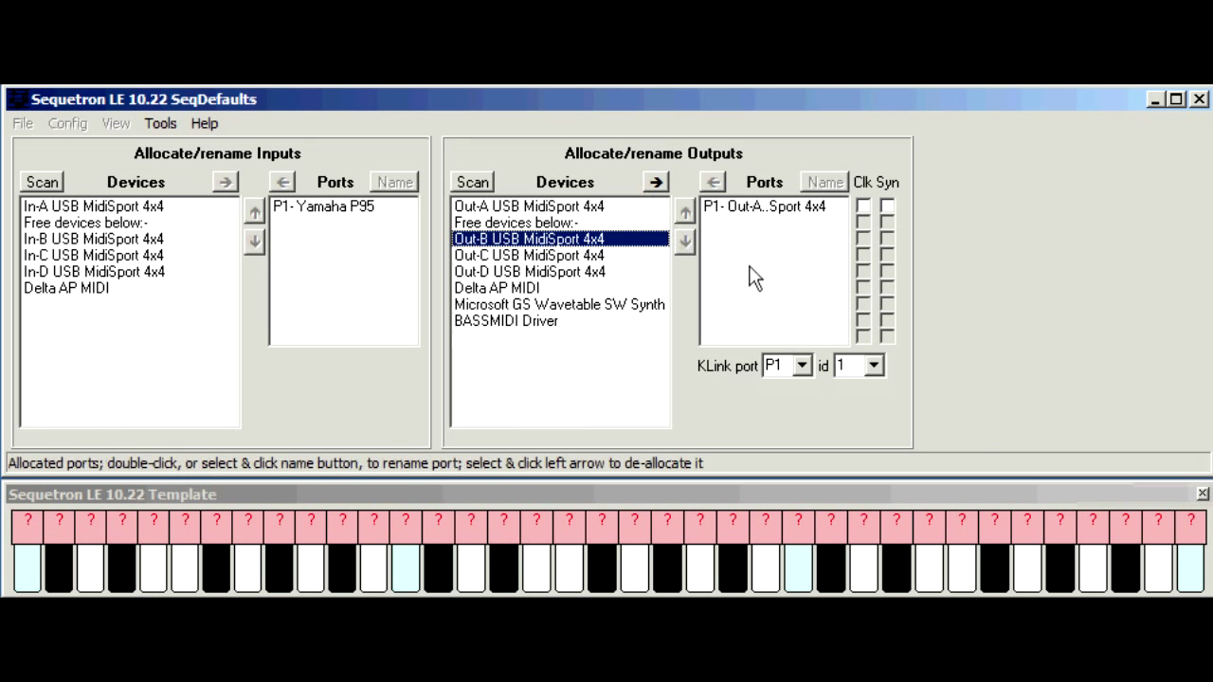
pyautogui.click(777, 211)
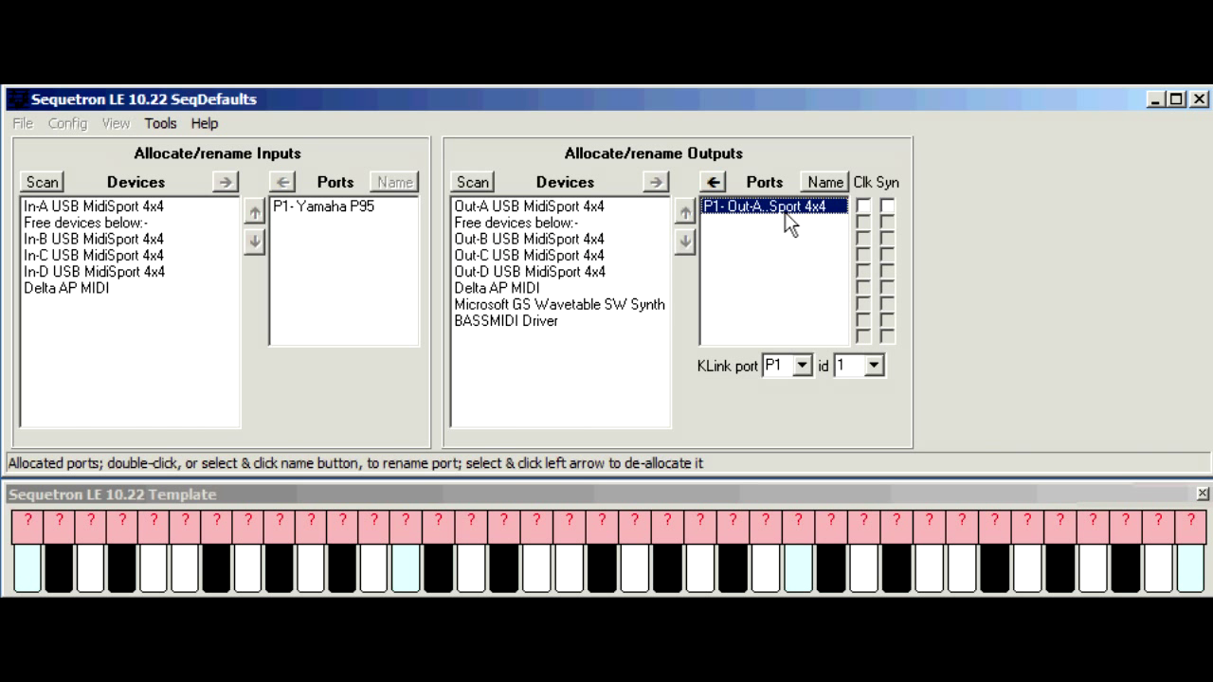
pyautogui.click(825, 182)
pyautogui.write('P95 sounds')
pyautogui.press('Return')
# Step: Leave the port settings and start the sequencer running on the P95 sounds output
pyautogui.click(1199, 99)
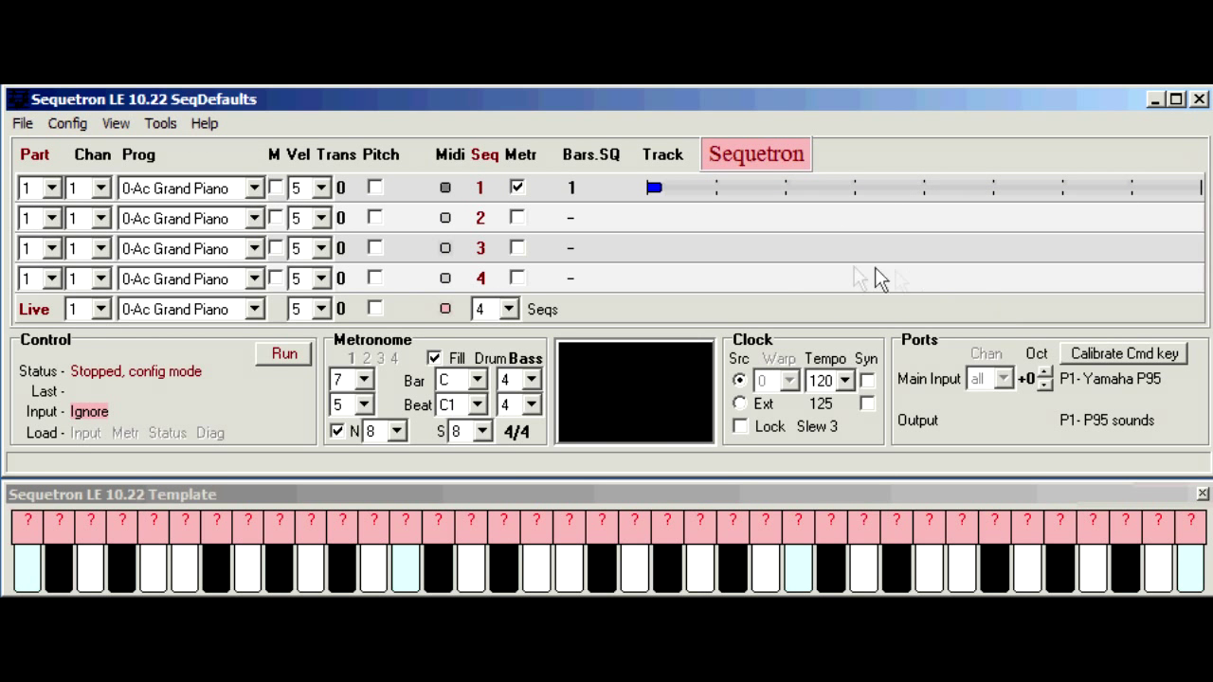
pyautogui.click(294, 356)
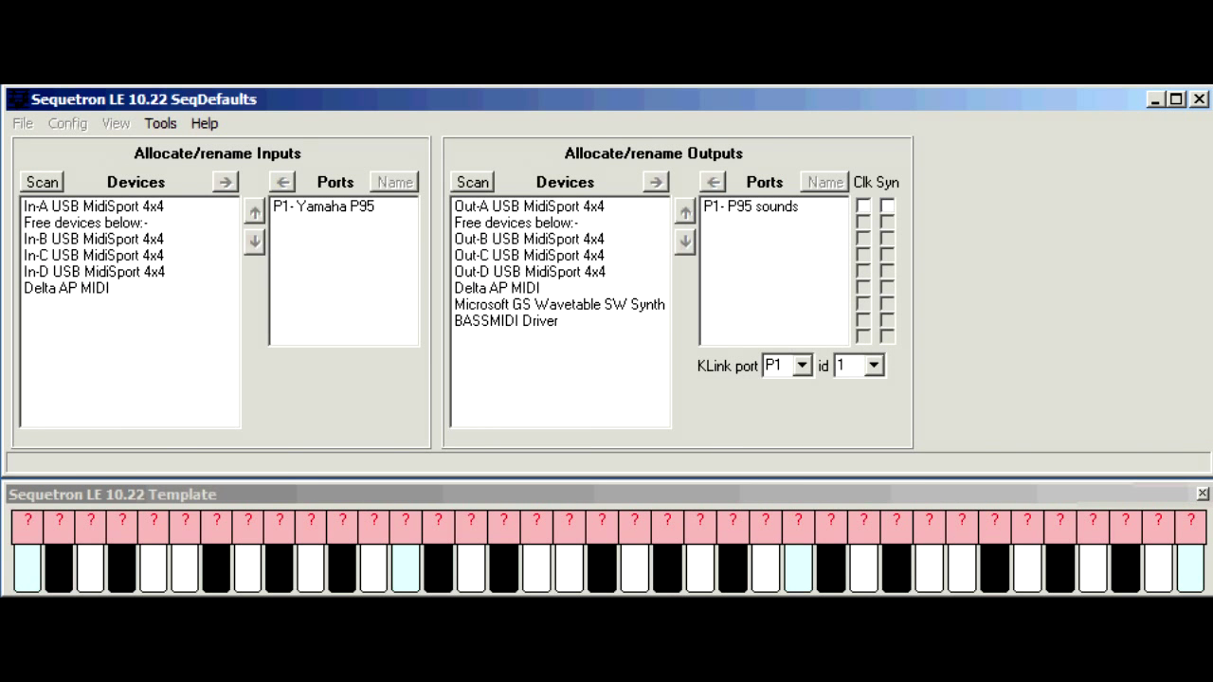
# Step: Allocate In-B MidiSport as input, remove the Yamaha P95 input, and restart the sequencer
pyautogui.click(74, 239)
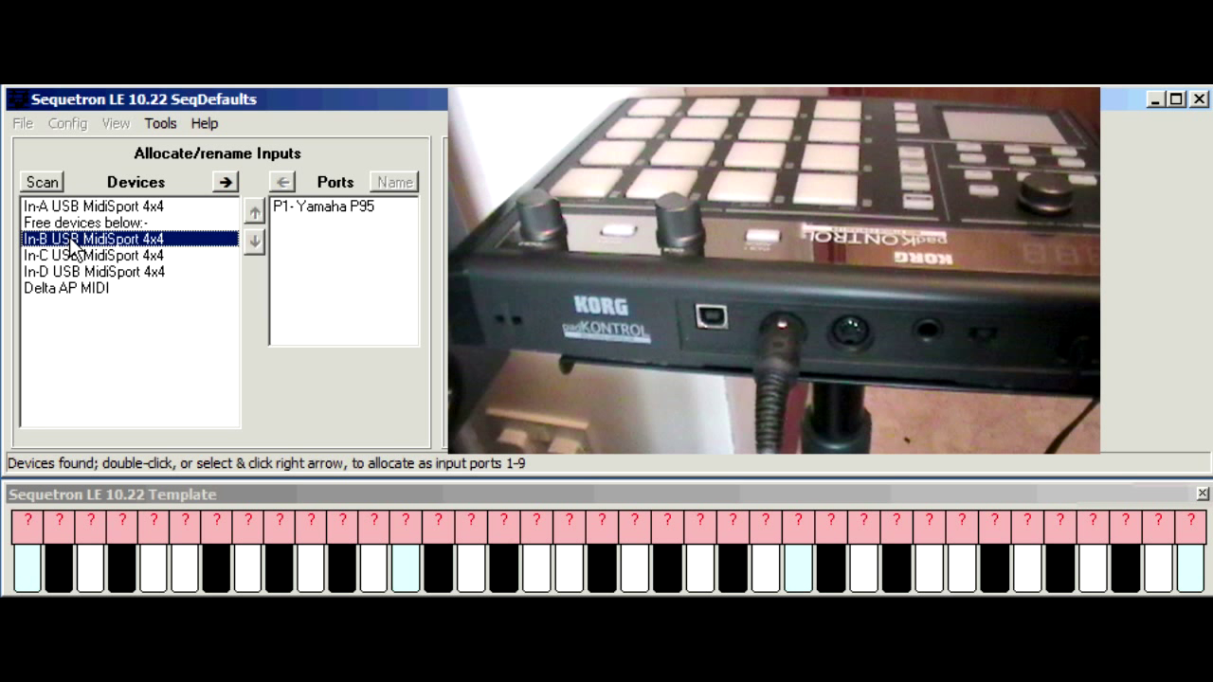
pyautogui.click(224, 182)
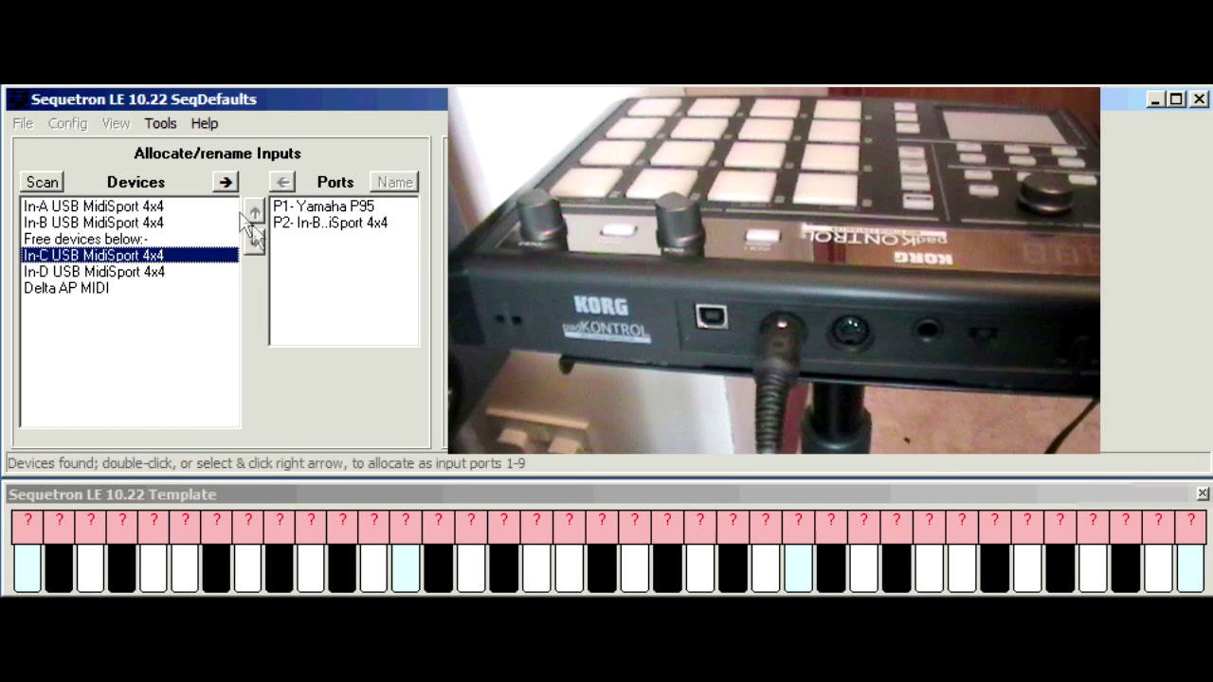
pyautogui.click(327, 207)
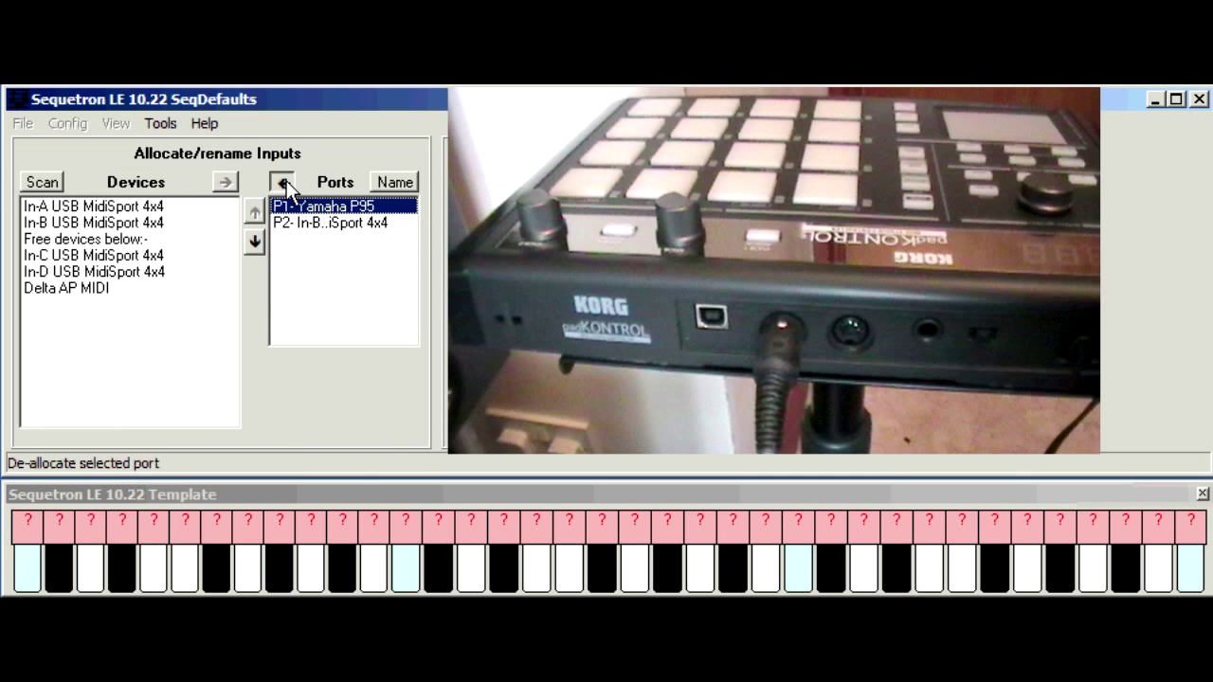
pyautogui.click(282, 182)
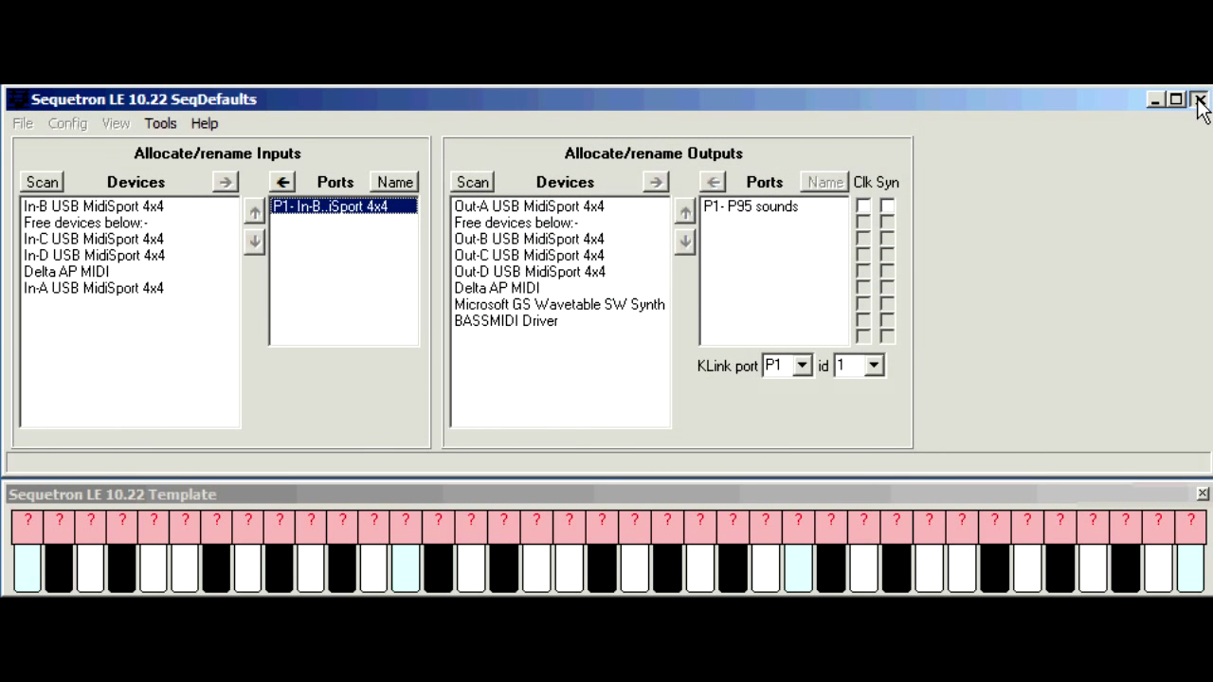
pyautogui.click(1197, 99)
pyautogui.click(295, 349)
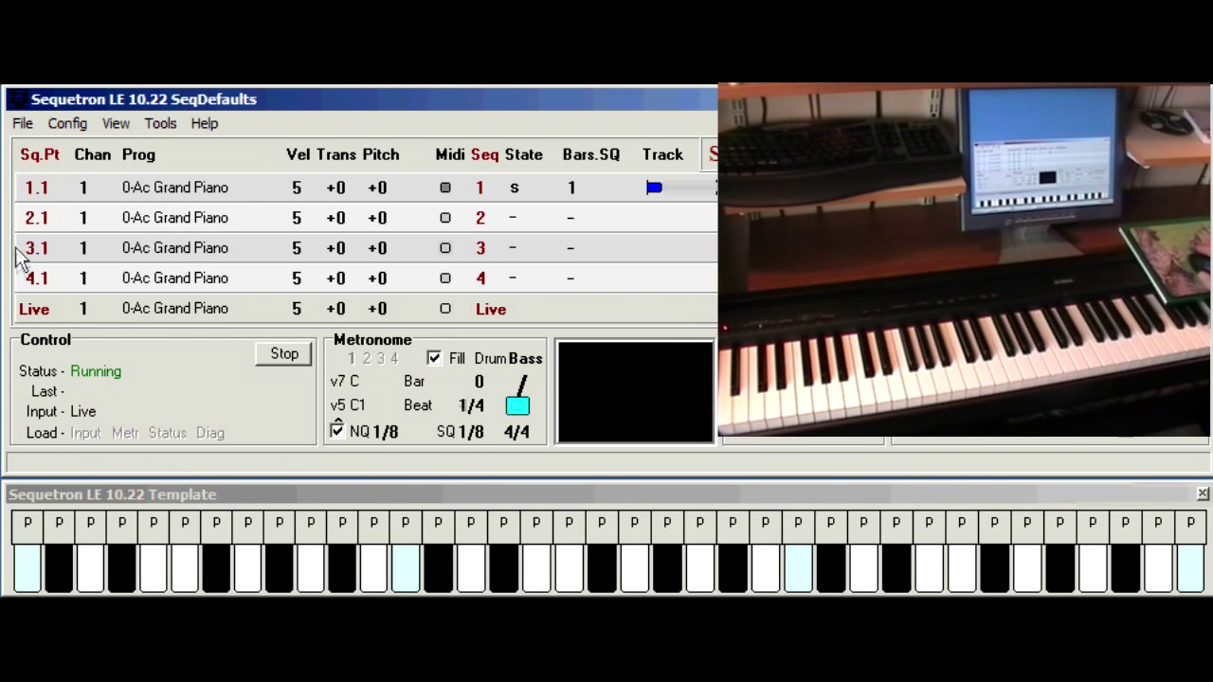
pyautogui.click(80, 124)
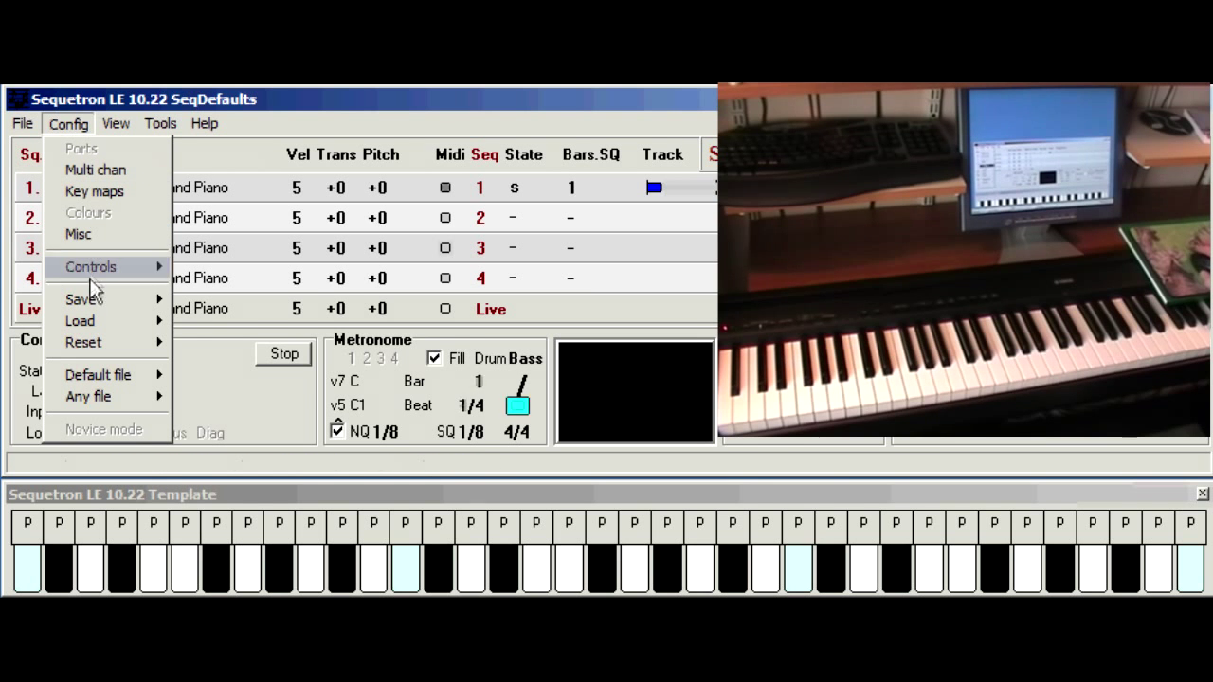
pyautogui.moveTo(82, 300)
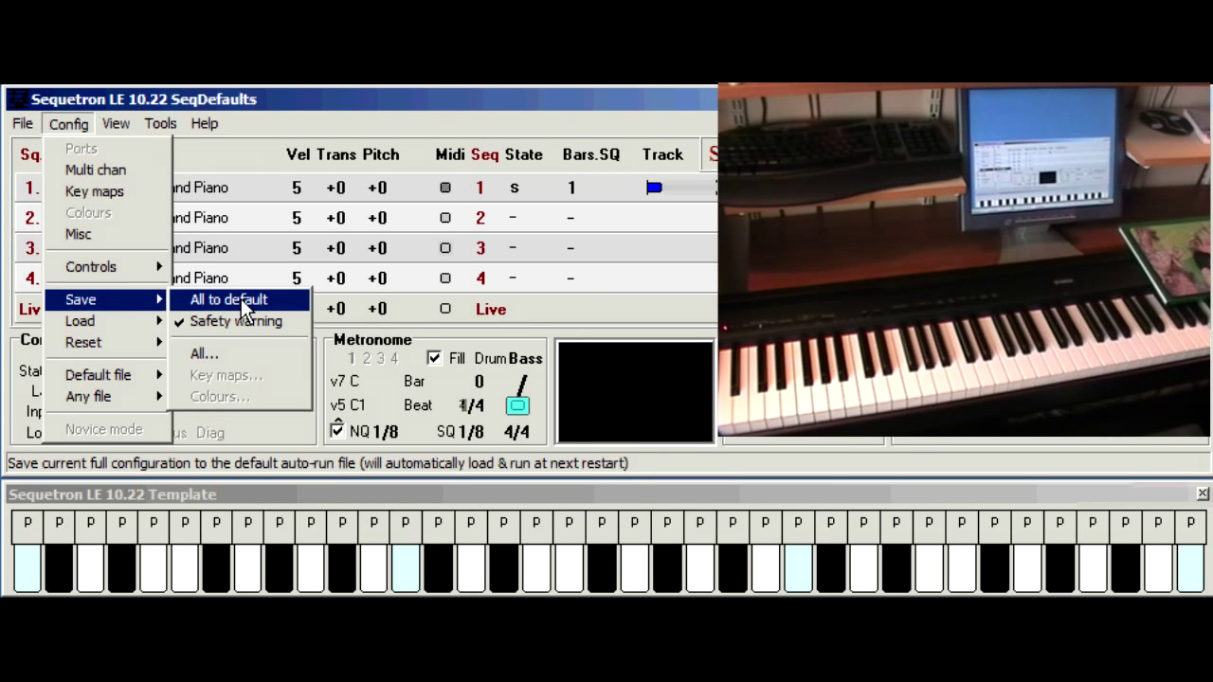
# Step: Save all configuration to the default auto-run file, replacing the existing one
pyautogui.click(241, 299)
pyautogui.click(596, 218)
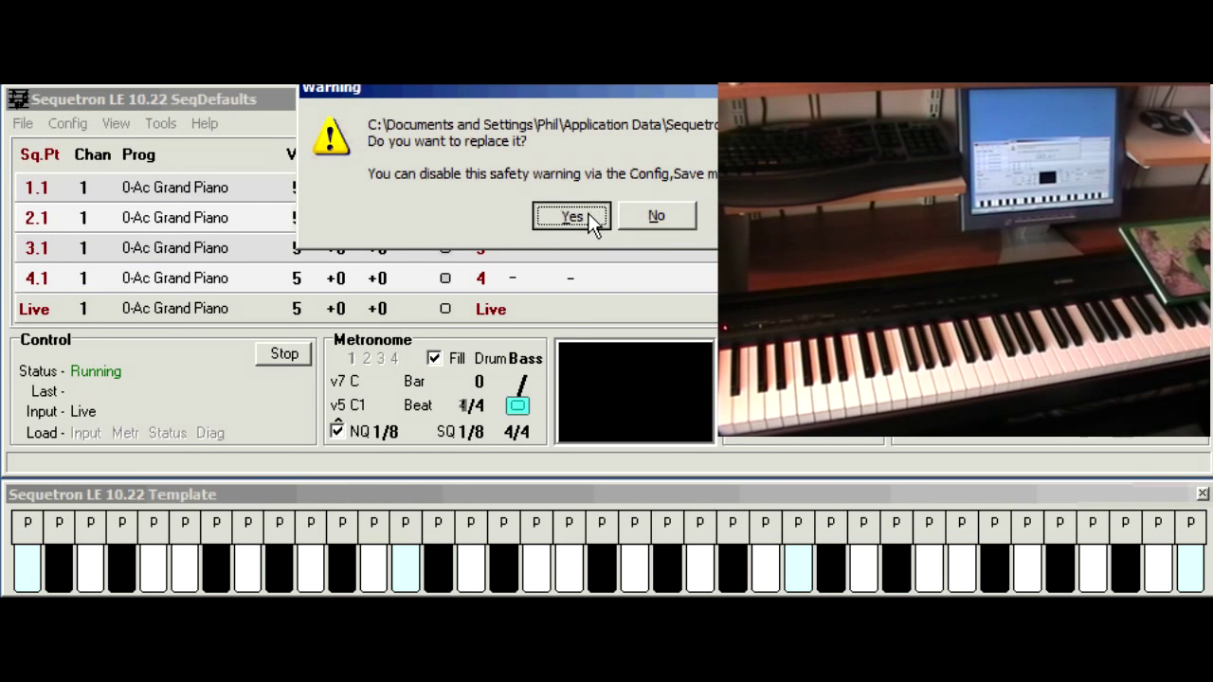